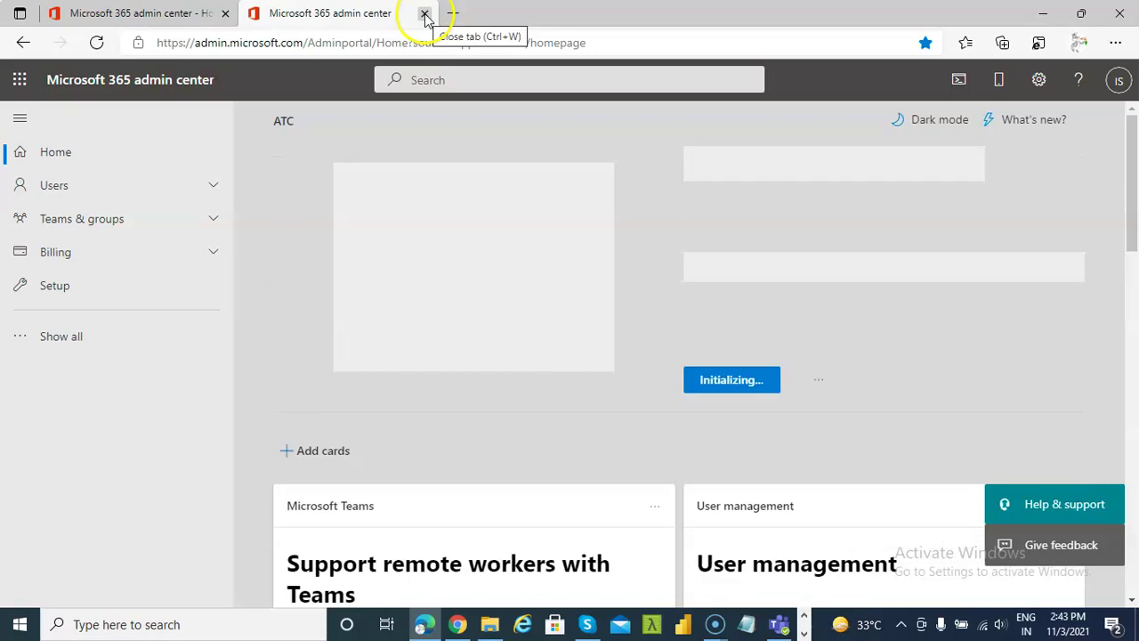
Close the duplicate admin center page and load the Microsoft 365 admin center from the base address admin.microsoft.com.
left_click(424, 14)
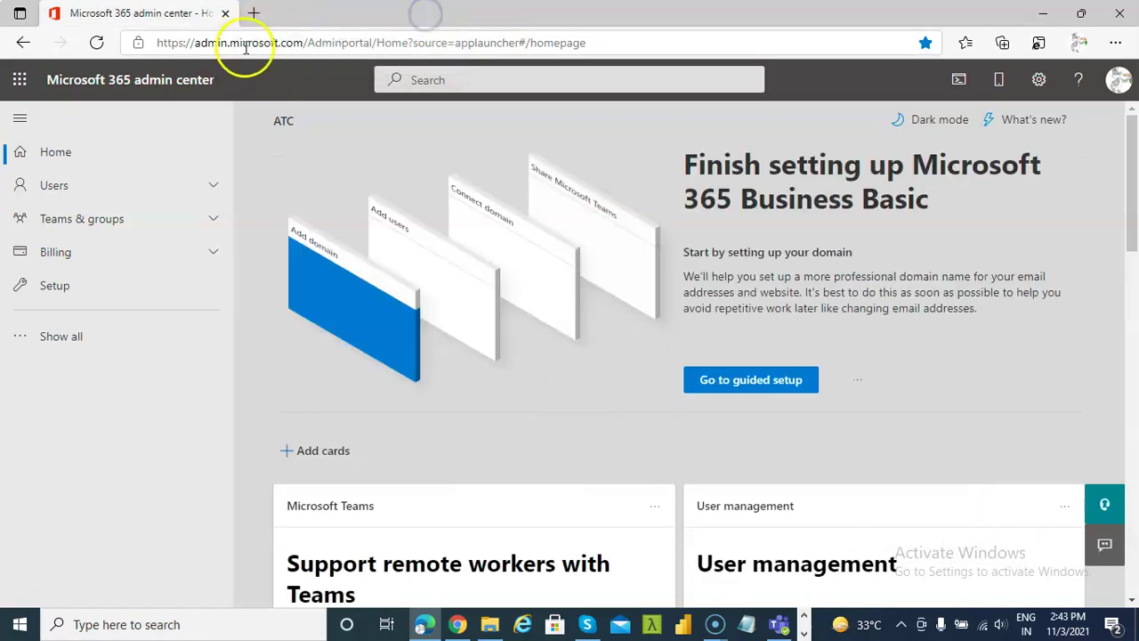
left_click(245, 43)
type("admin")
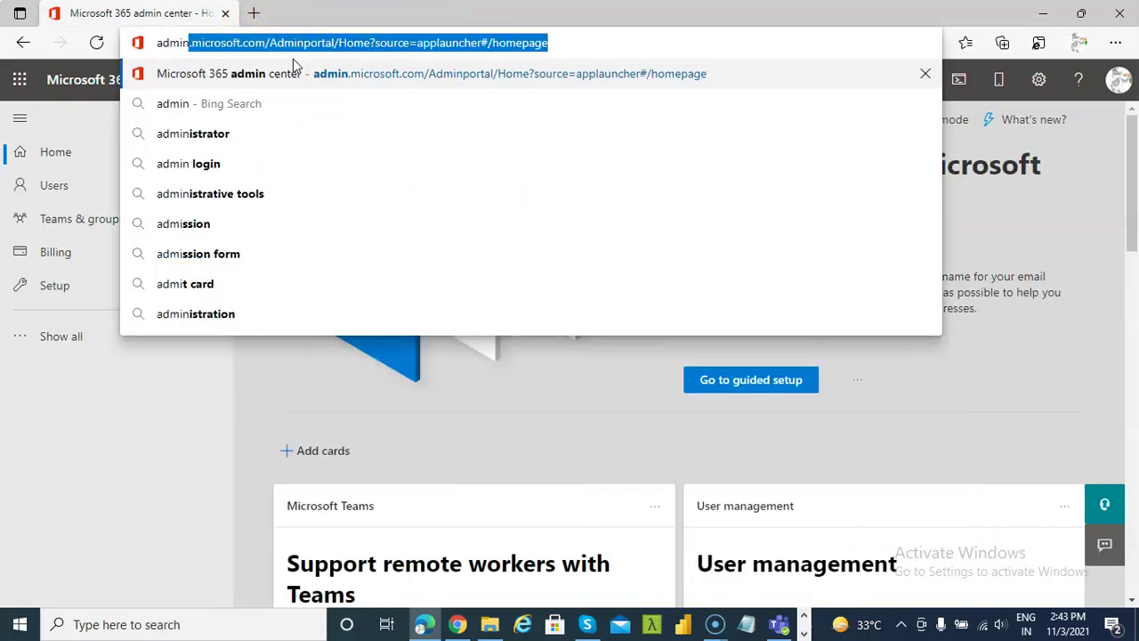
key("End")
key("BackSpace")
key("BackSpace")
key("BackSpace")
key("BackSpace")
key("BackSpace")
key("BackSpace")
key("BackSpace")
key("BackSpace")
key("BackSpace")
key("BackSpace")
key("BackSpace")
key("BackSpace")
key("BackSpace")
key("BackSpace")
key("BackSpace")
key("BackSpace")
key("BackSpace")
key("BackSpace")
key("BackSpace")
key("BackSpace")
key("BackSpace")
key("BackSpace")
key("BackSpace")
key("BackSpace")
key("BackSpace")
key("BackSpace")
key("BackSpace")
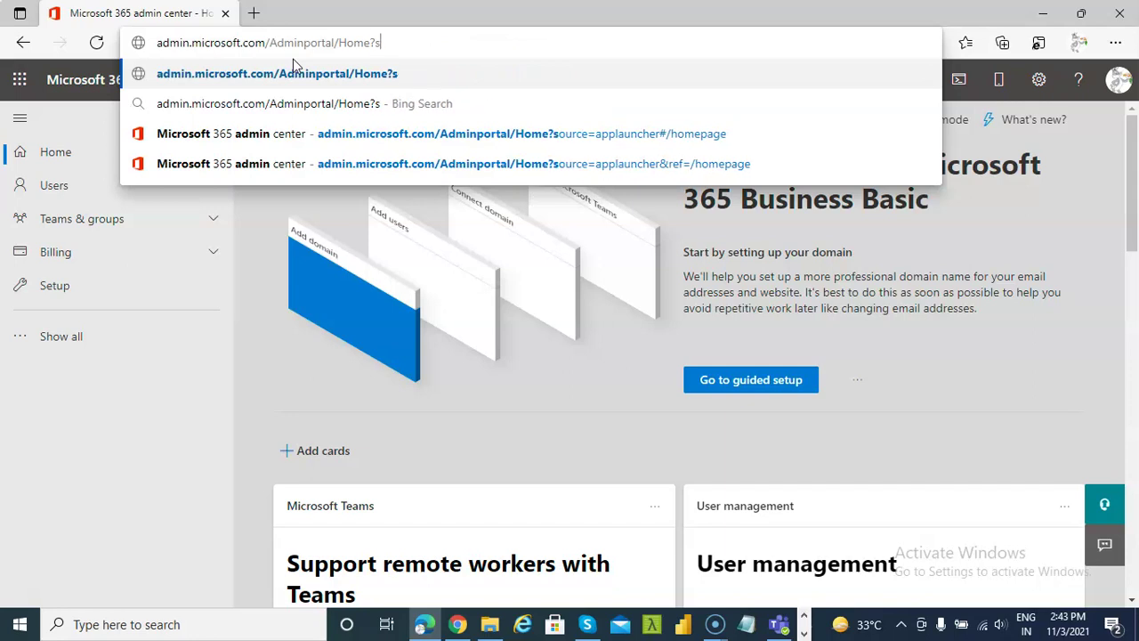
key("Return")
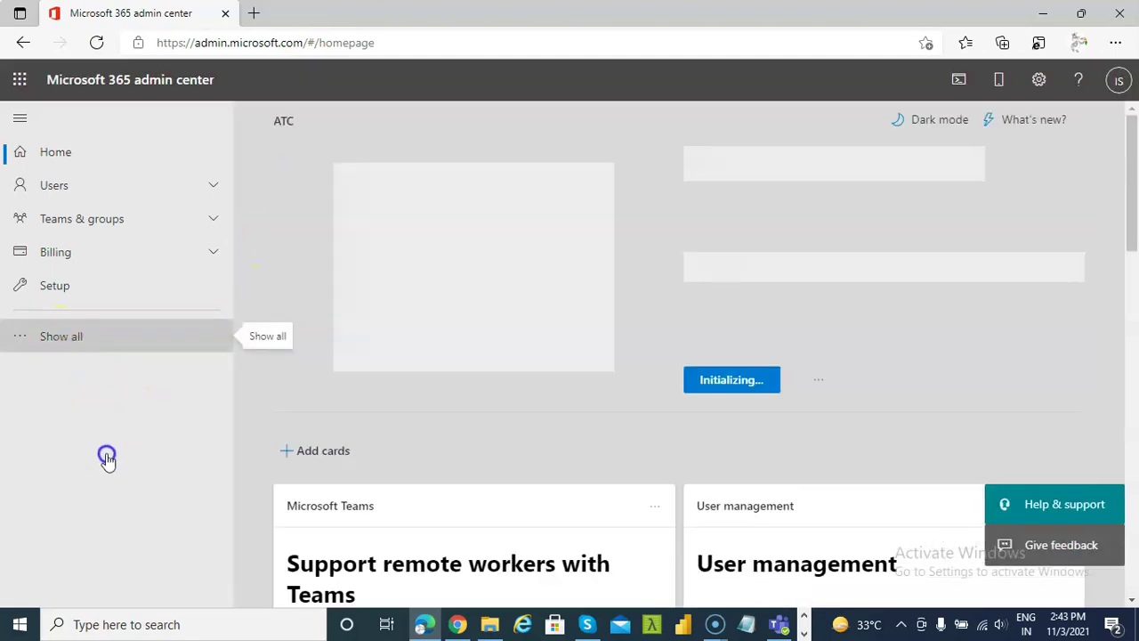
Show the full list of admin centers and open the Power Apps one.
scroll(97, 468, "down", 3)
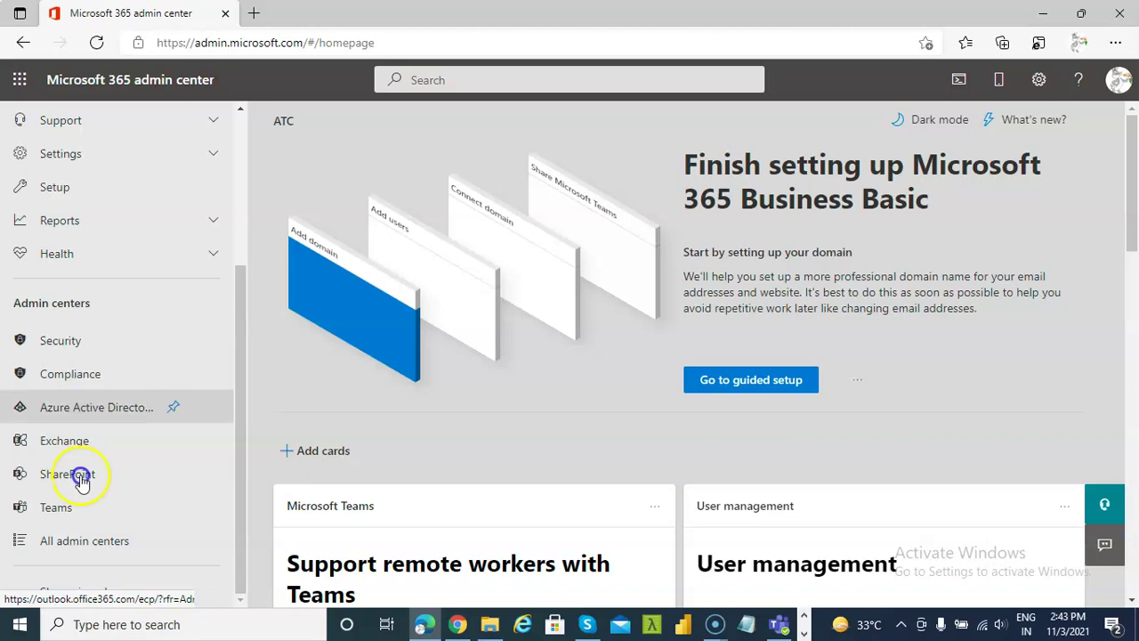
left_click(79, 541)
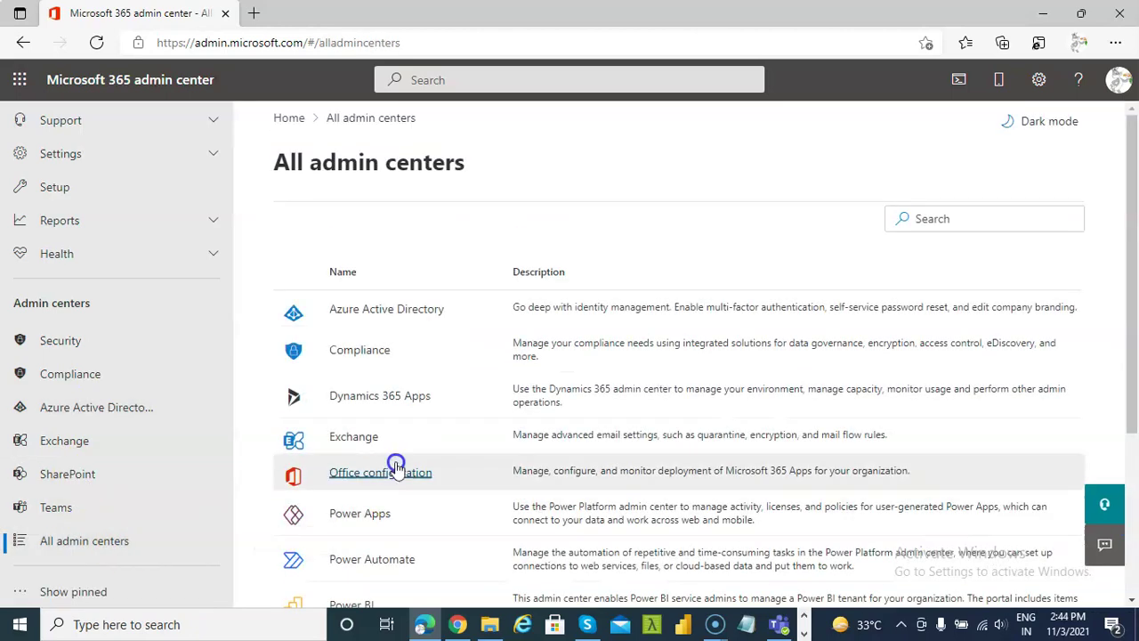
scroll(365, 463, "down", 2)
left_click(359, 365)
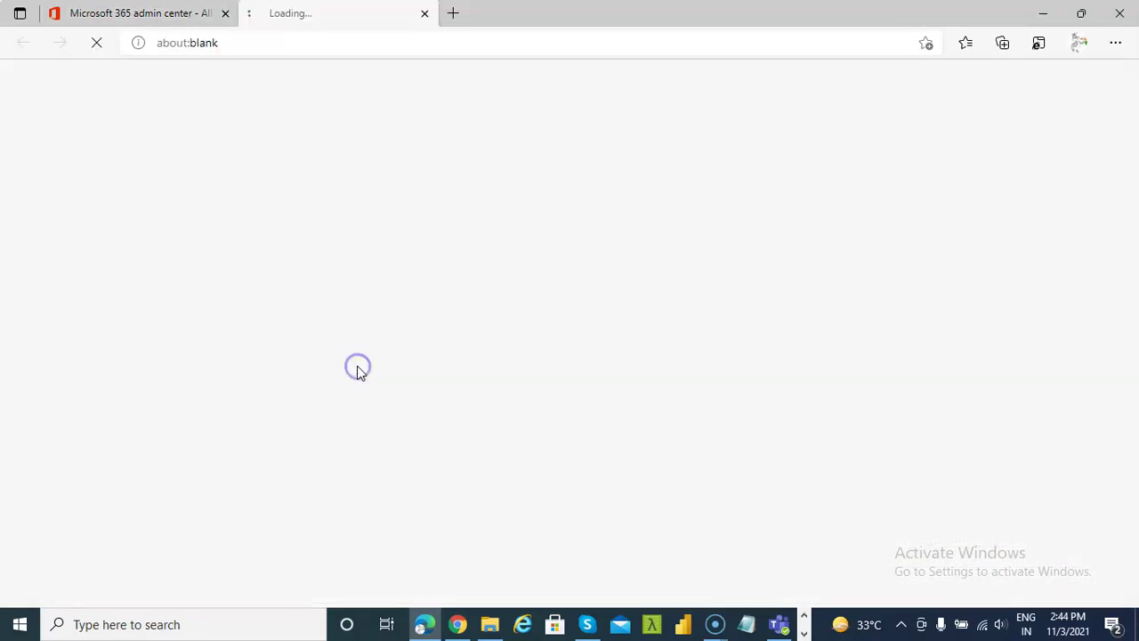
Strip the address down to admin.powerplatform.microsoft.com and reload the Power Platform admin center.
left_click(305, 43)
left_click(307, 43)
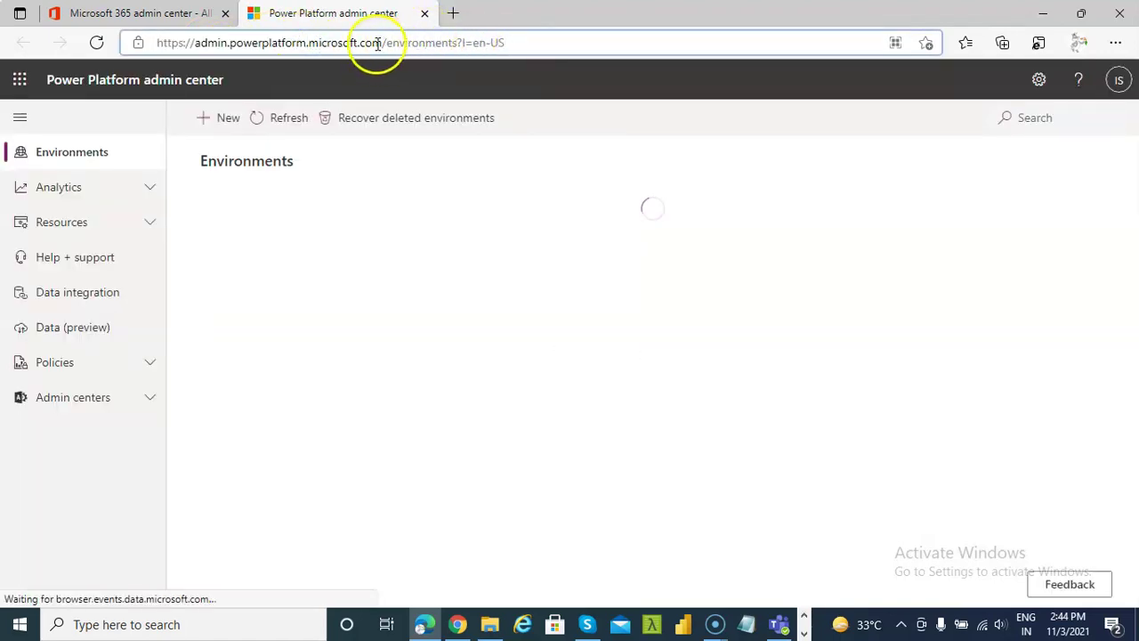
left_click_drag(382, 42, 577, 48)
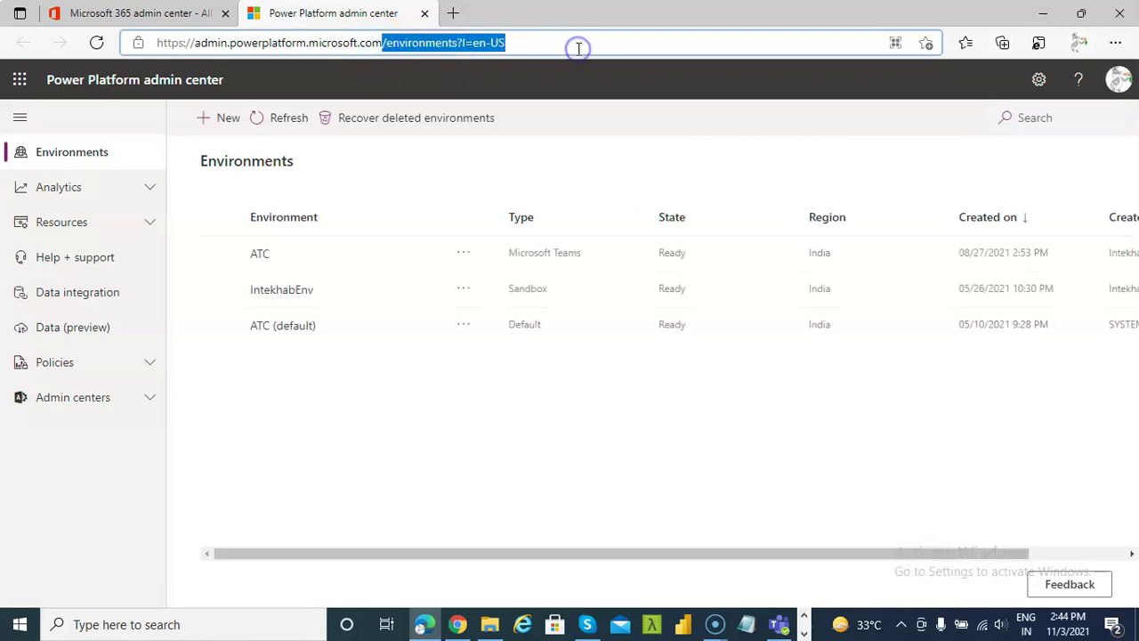
key("BackSpace")
key("Return")
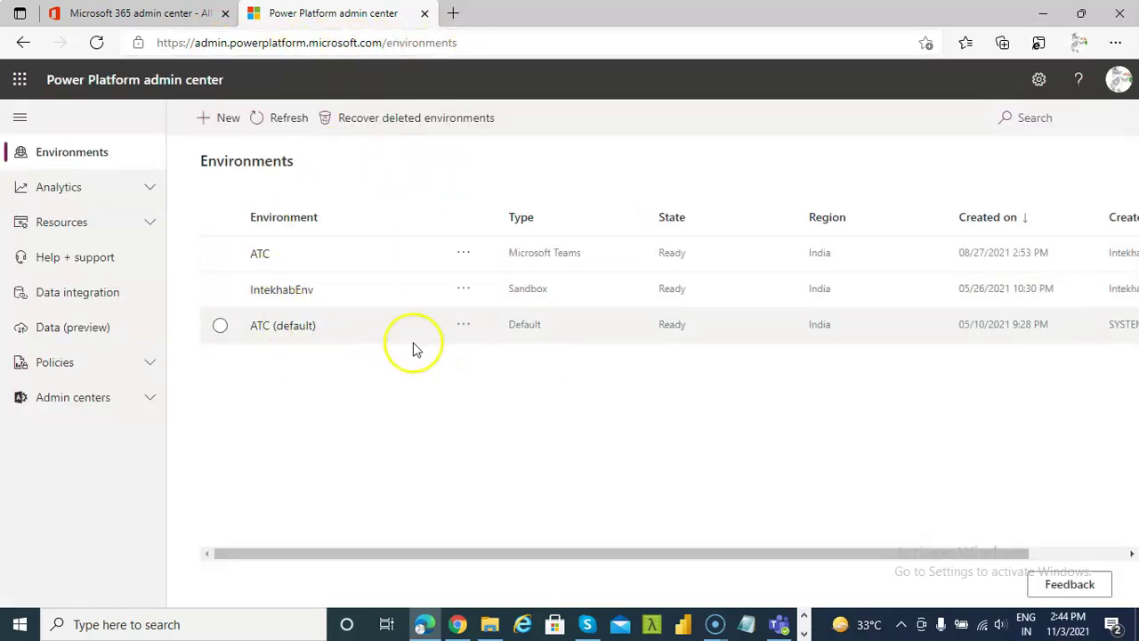
Start a new environment and name it ATestPlatform.
left_click(223, 122)
left_click(956, 194)
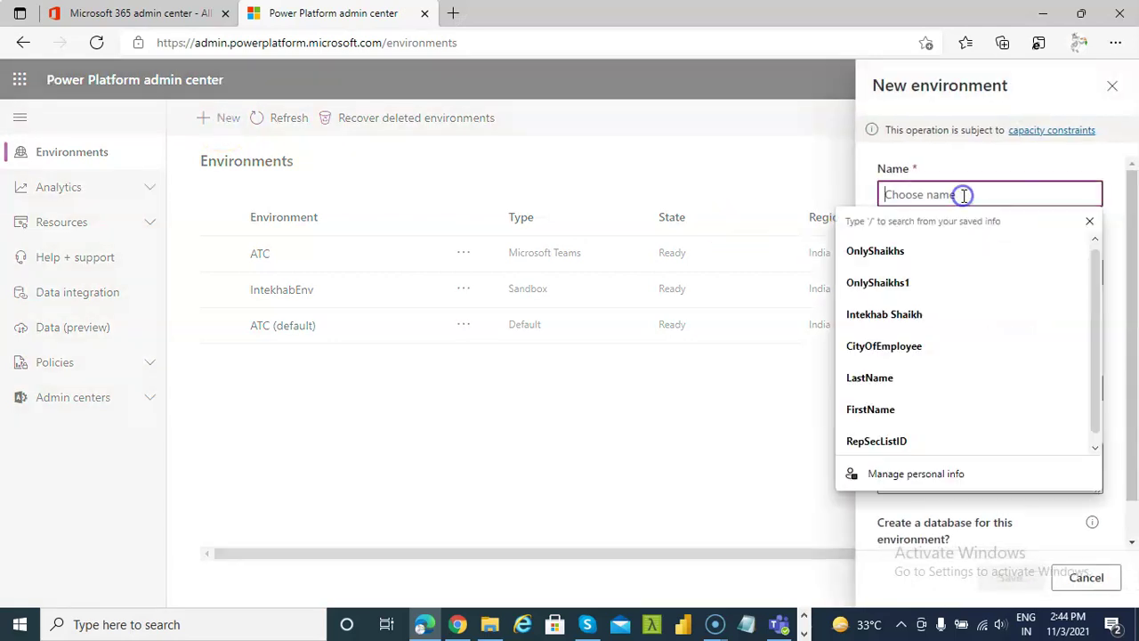
type("ATestPltfo")
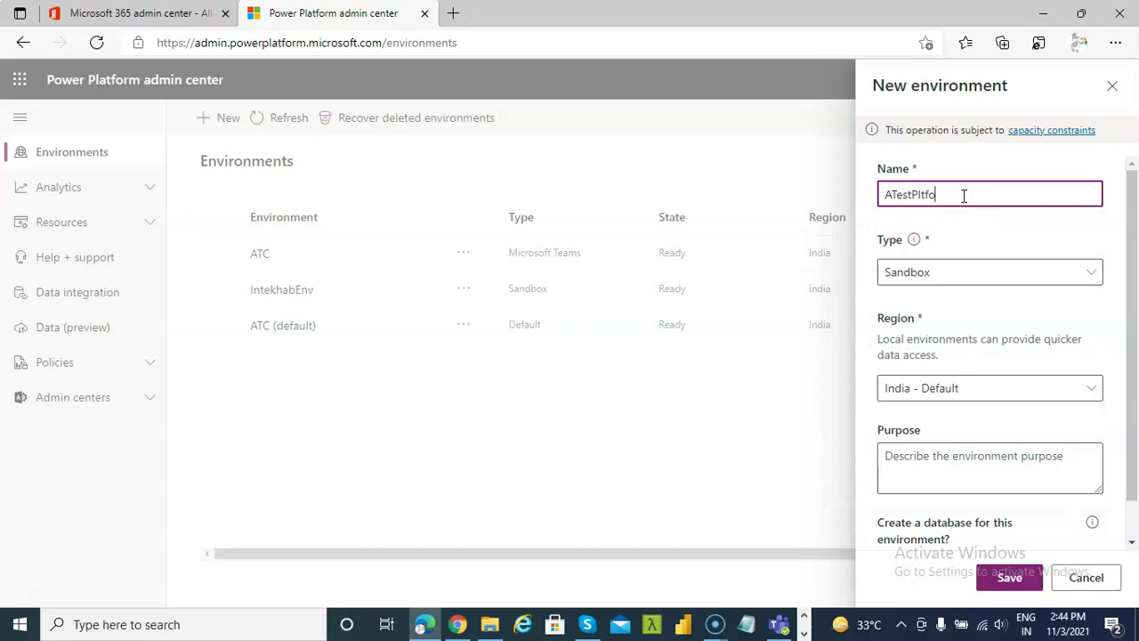
type("rm")
left_click(922, 194)
type("a")
left_click(998, 283)
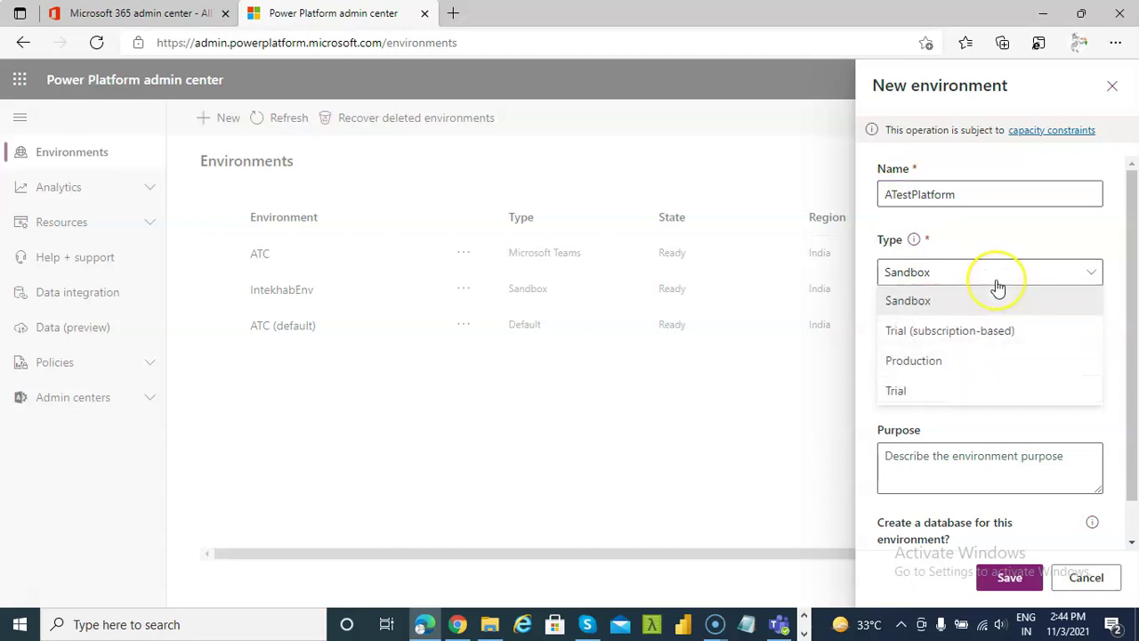
left_click(984, 335)
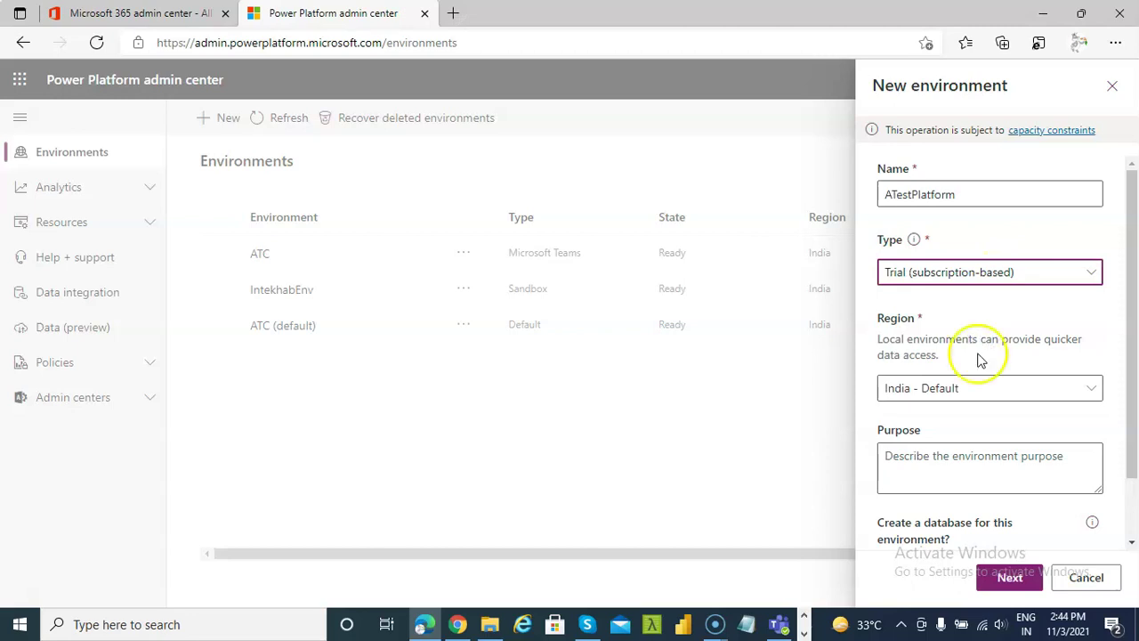
scroll(1011, 521, "down", 1)
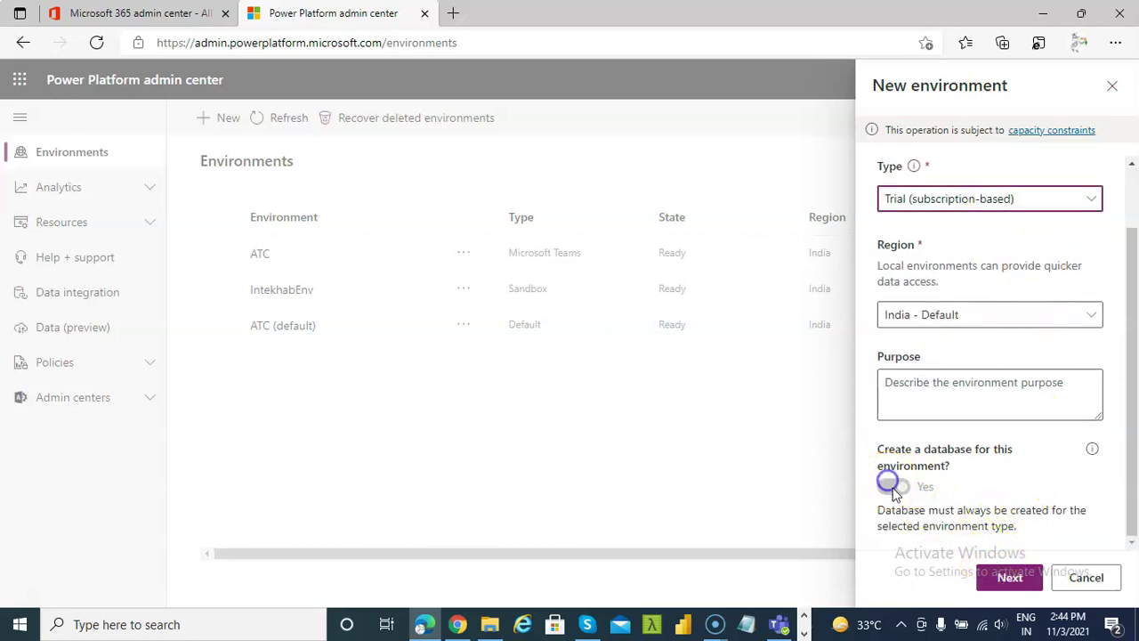
Set the new environment's type to Trial, with the option to create a database set to Yes.
left_click(945, 201)
left_click(924, 229)
left_click(897, 317)
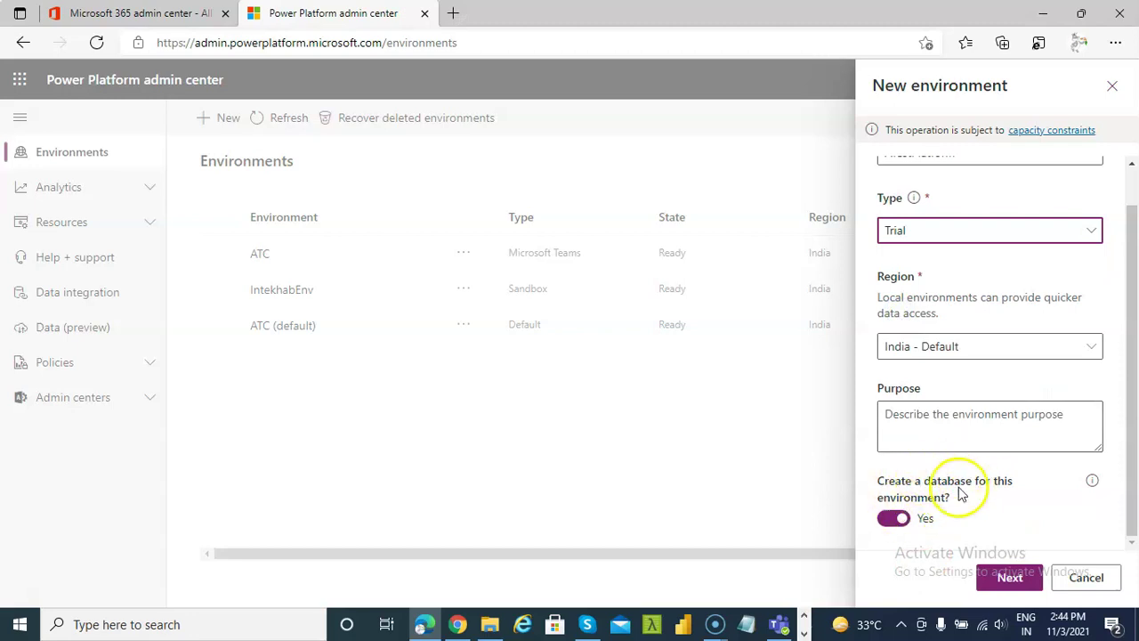
left_click(901, 518)
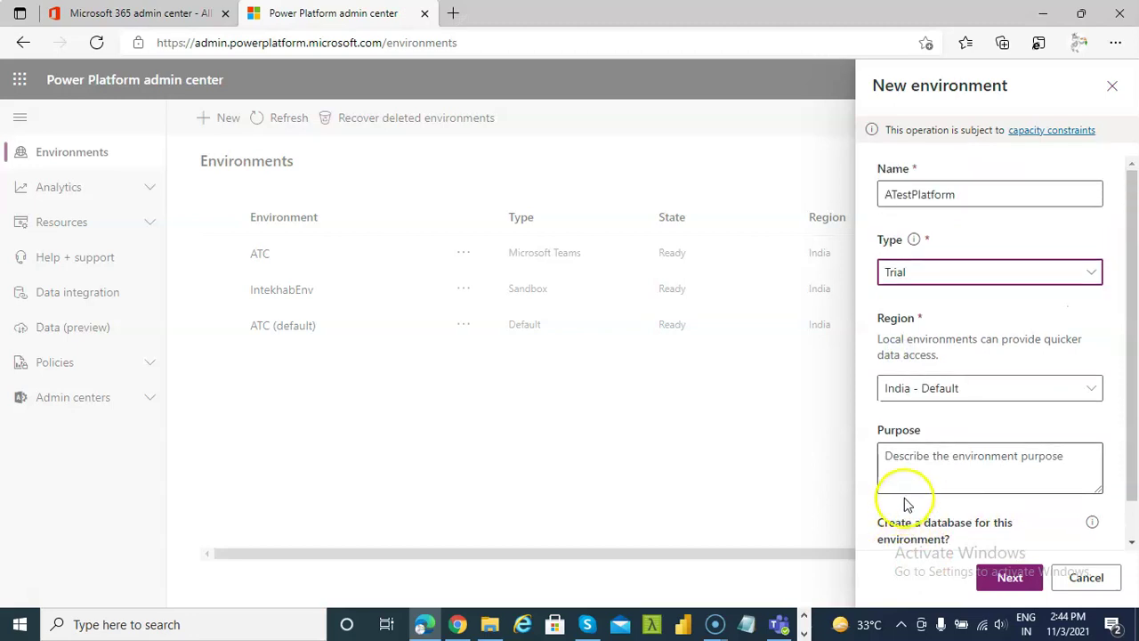
Continue to the database settings, enable deployment of sample apps and data, and save the environment.
left_click(1010, 580)
scroll(986, 458, "down", 2)
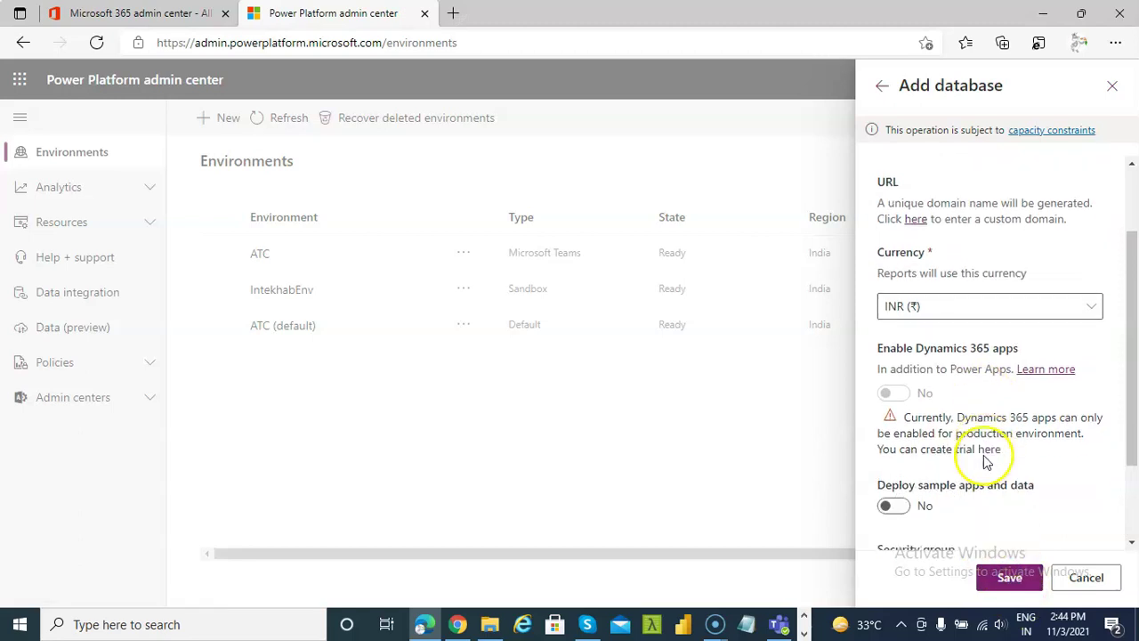
left_click(891, 392)
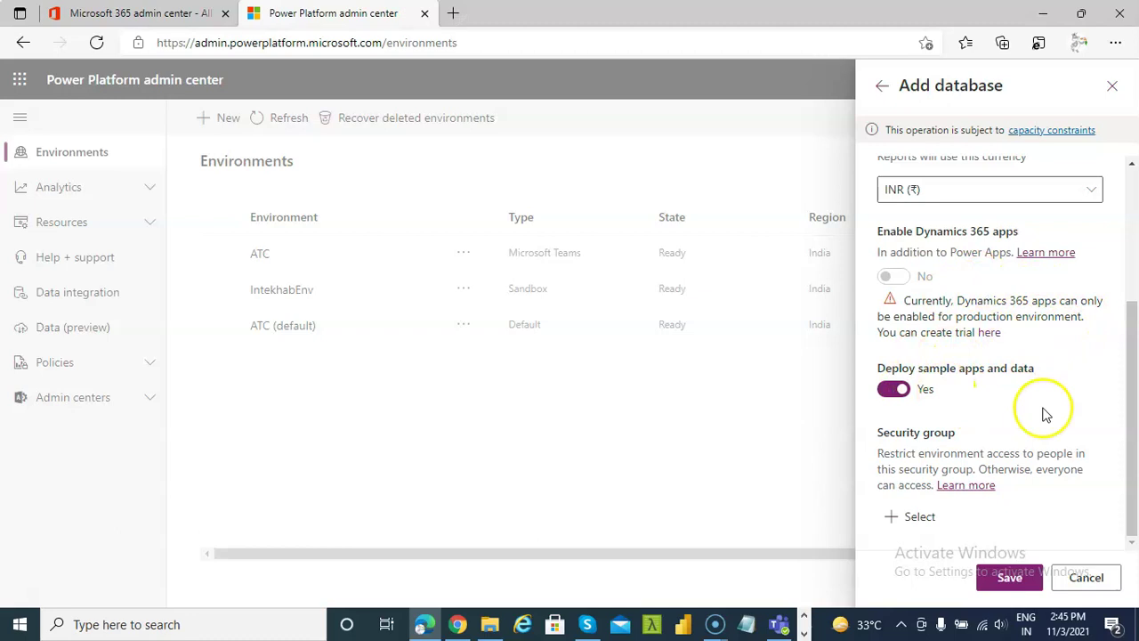
scroll(1045, 414, "up", 3)
scroll(1041, 374, "down", 3)
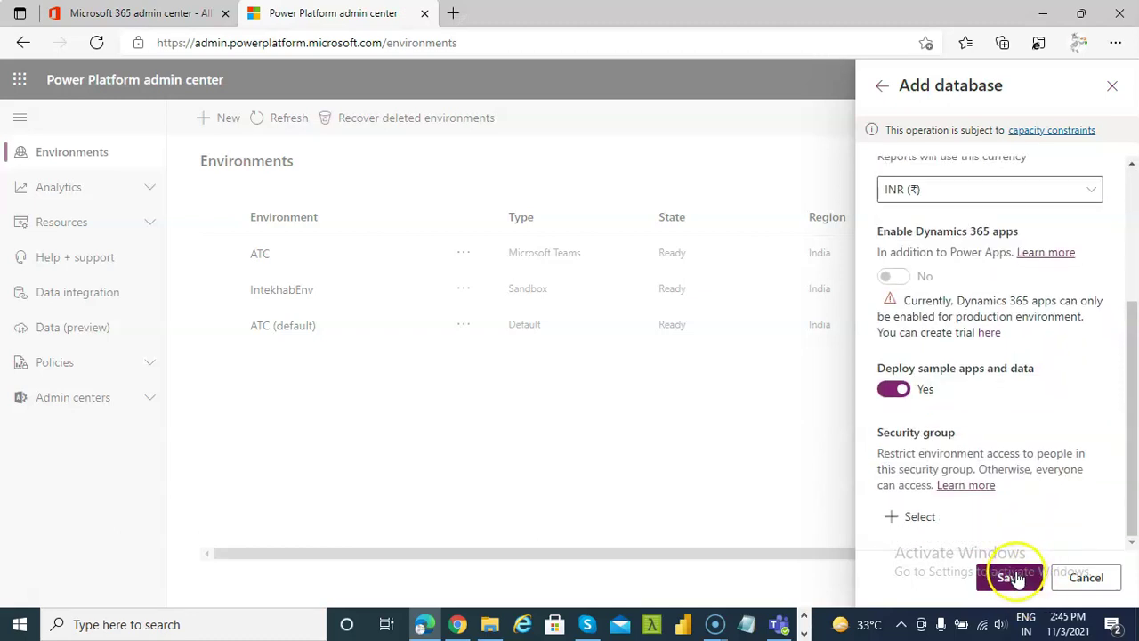
left_click(1013, 577)
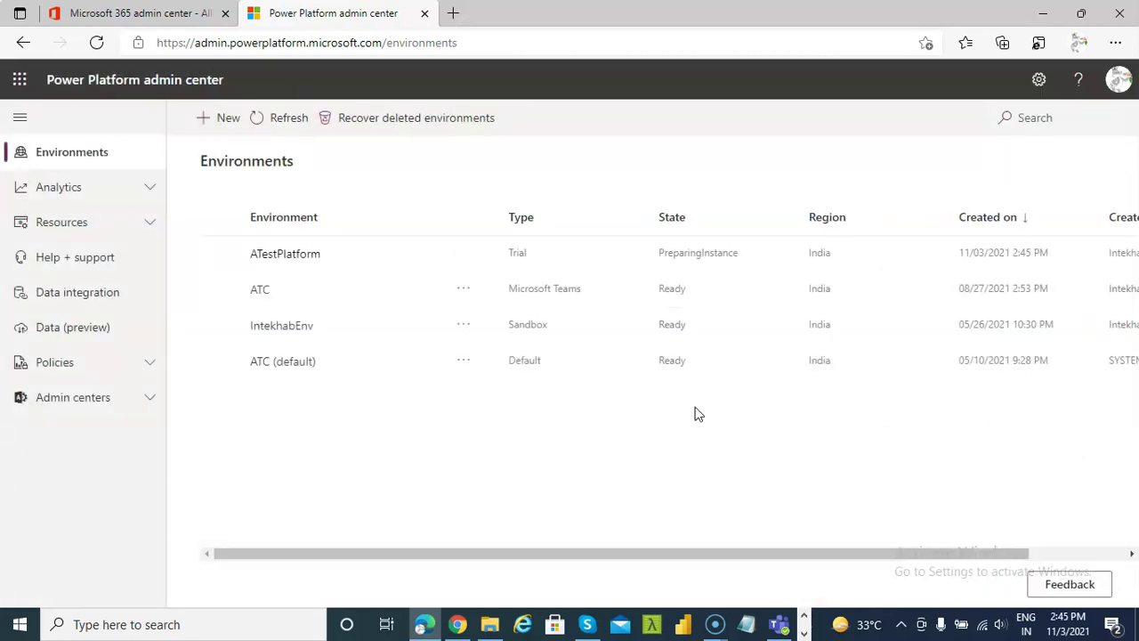
Open Power Apps in a new browser tab and switch its environment to ATestPlatform.
left_click(274, 258)
left_click(217, 255)
left_click(174, 15)
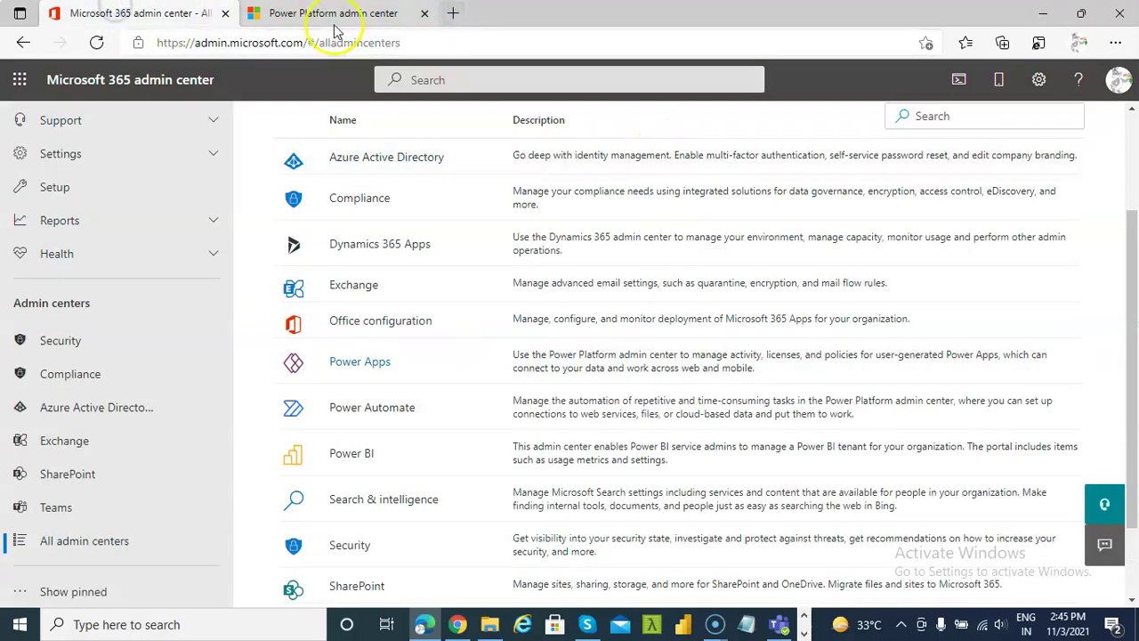
left_click(456, 14)
left_click(181, 69)
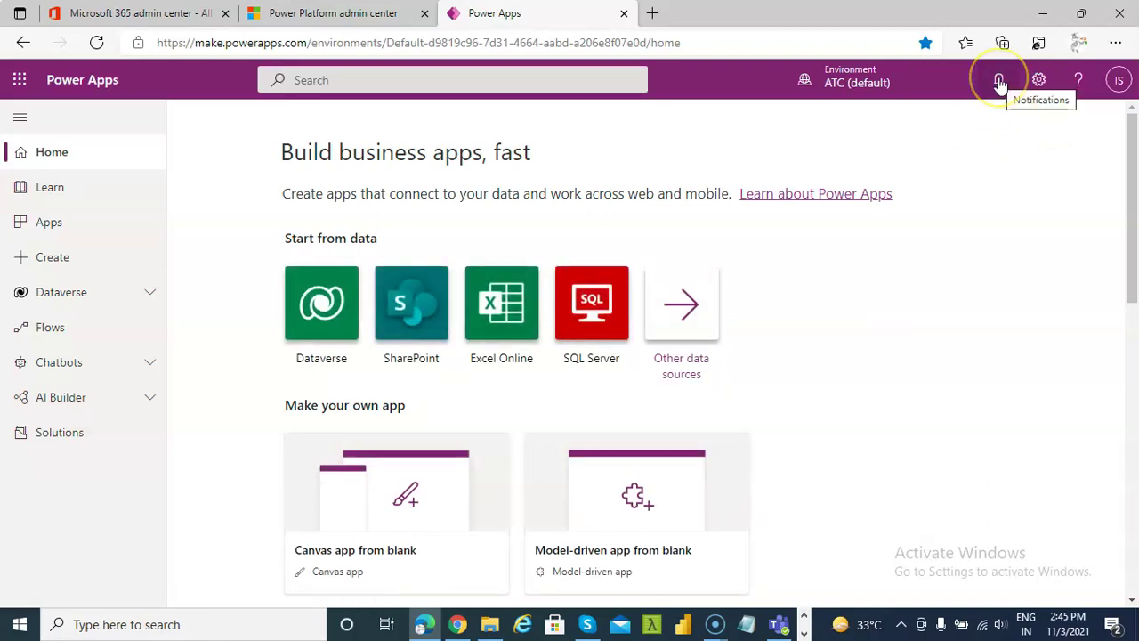
left_click(808, 86)
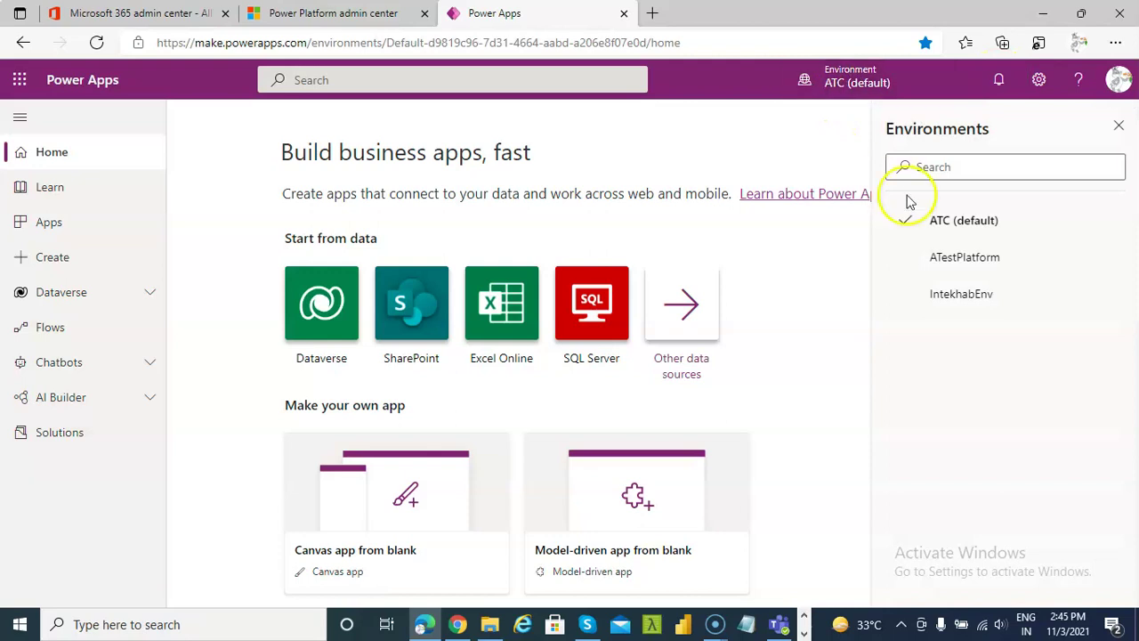
left_click(953, 257)
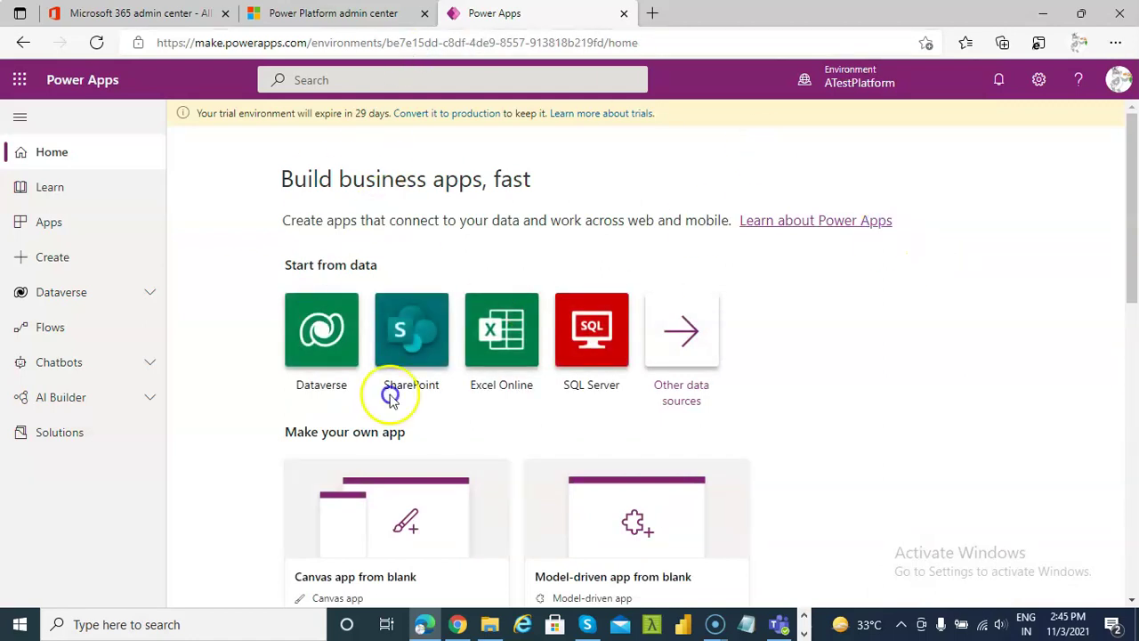
Highlight the environment ID in the page address and open the environment's list of solutions.
left_click(499, 42)
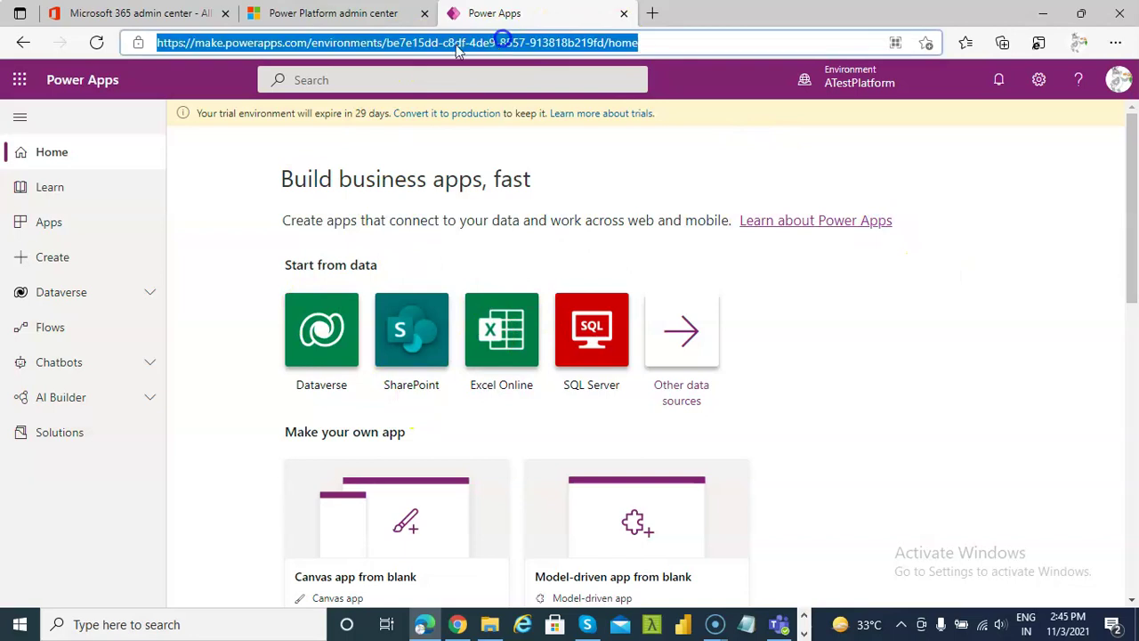
left_click(413, 43)
left_click_drag(416, 43, 551, 43)
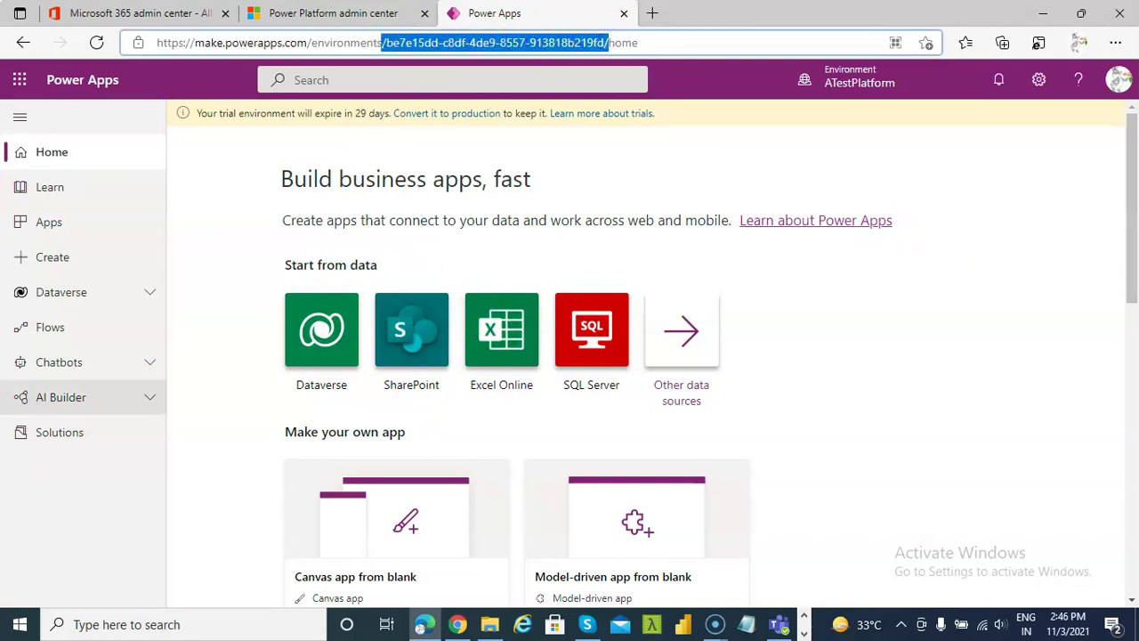
left_click(47, 442)
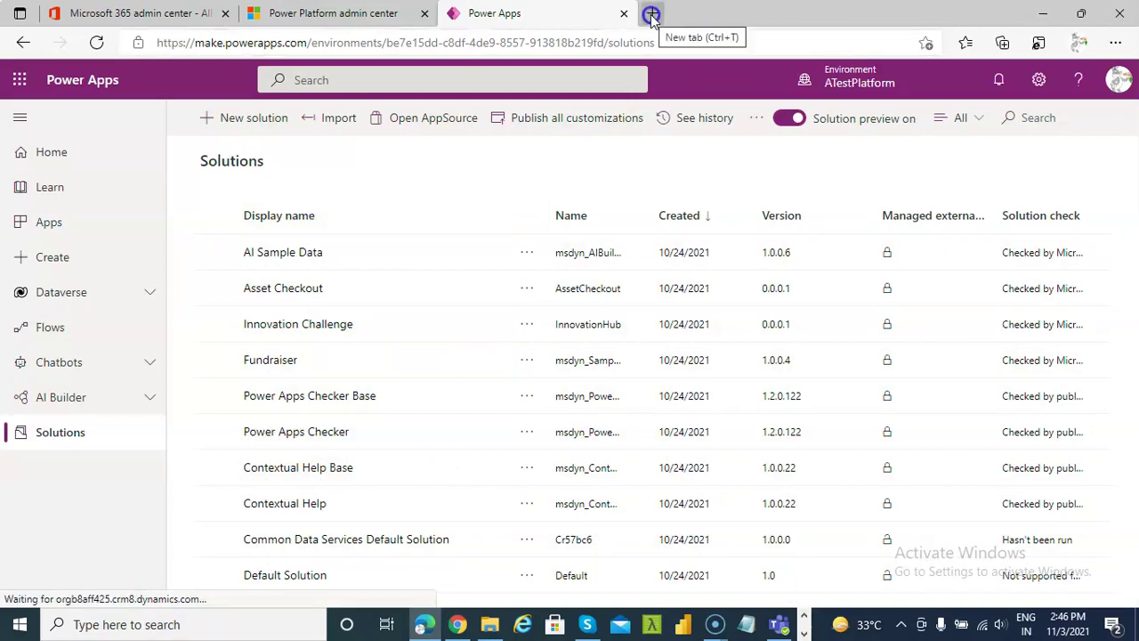
Return to the Power Platform admin center and start another new environment of type Trial (subscription-based).
left_click(320, 16)
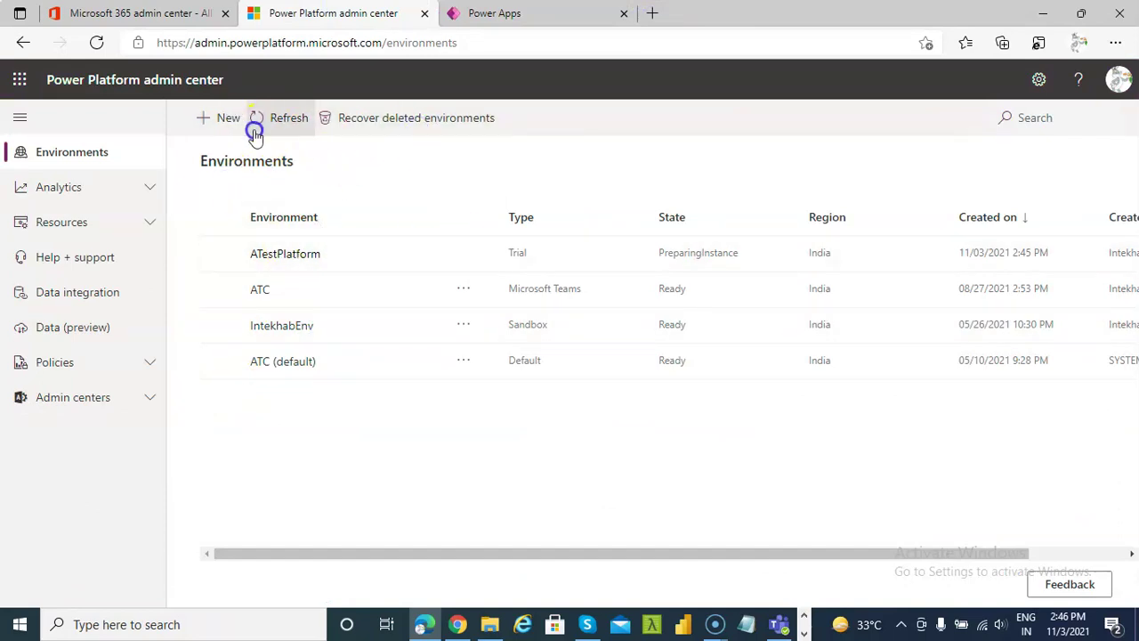
left_click(224, 119)
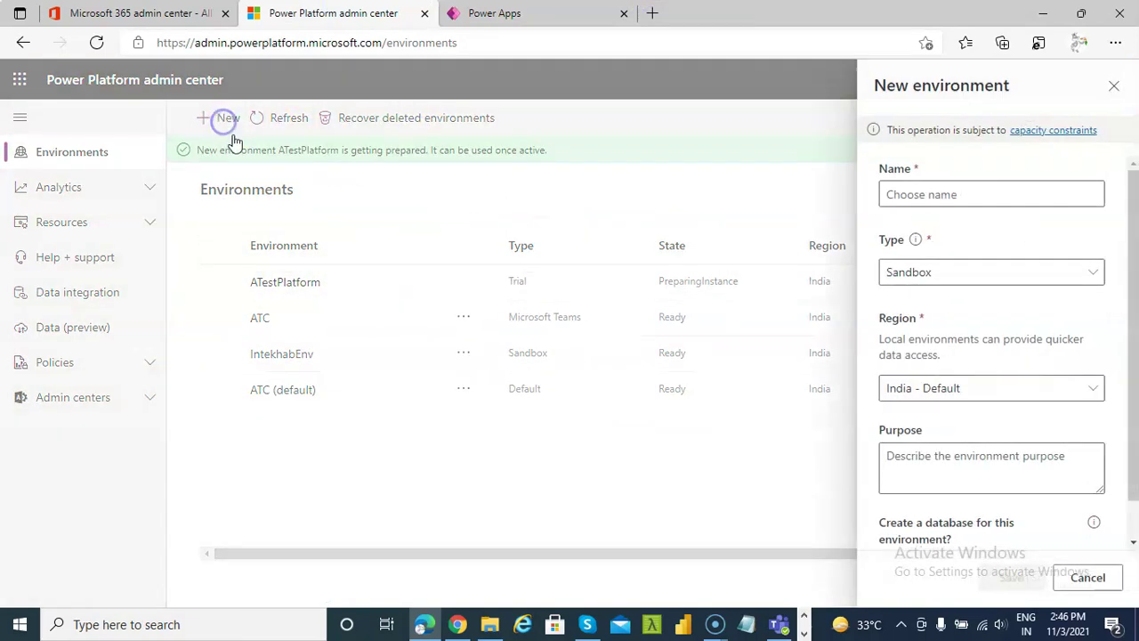
left_click(1084, 272)
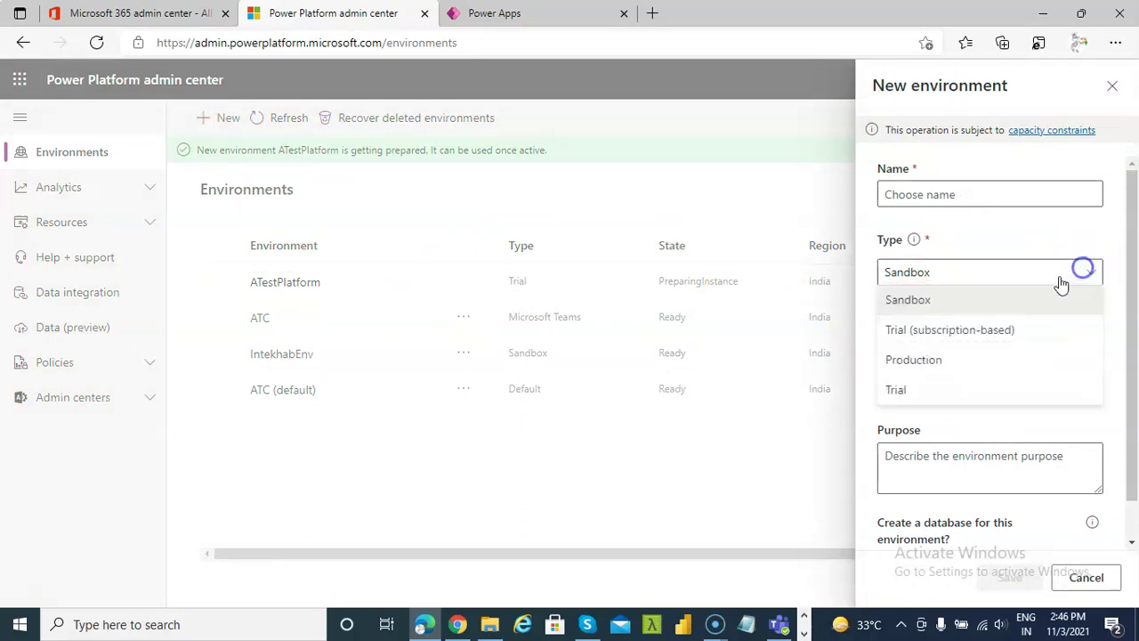
left_click(926, 340)
scroll(986, 516, "down", 1)
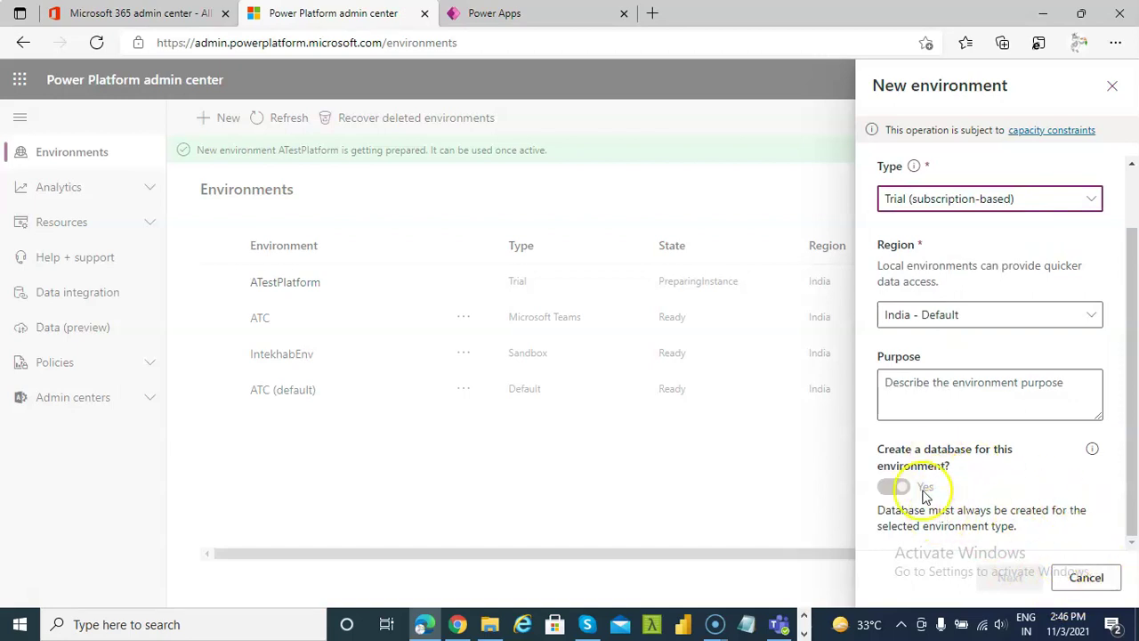
scroll(928, 409, "up", 1)
scroll(928, 472, "down", 1)
scroll(935, 391, "up", 1)
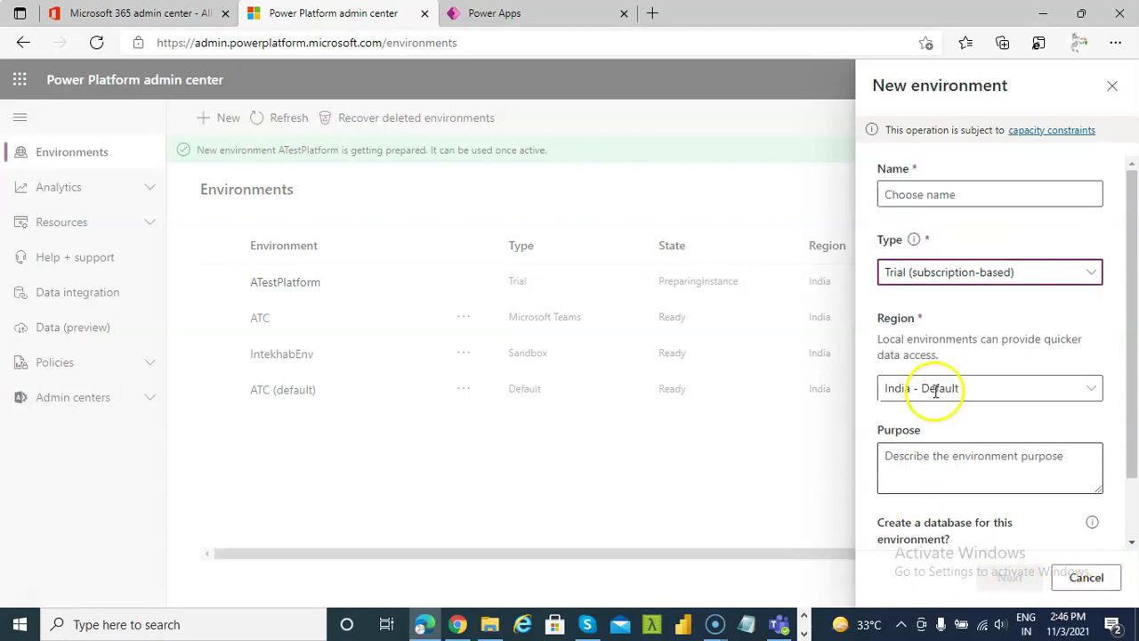
Name the subscription-based trial environment aaa and continue to its database settings.
left_click(954, 193)
type("env")
scroll(960, 428, "down", 1)
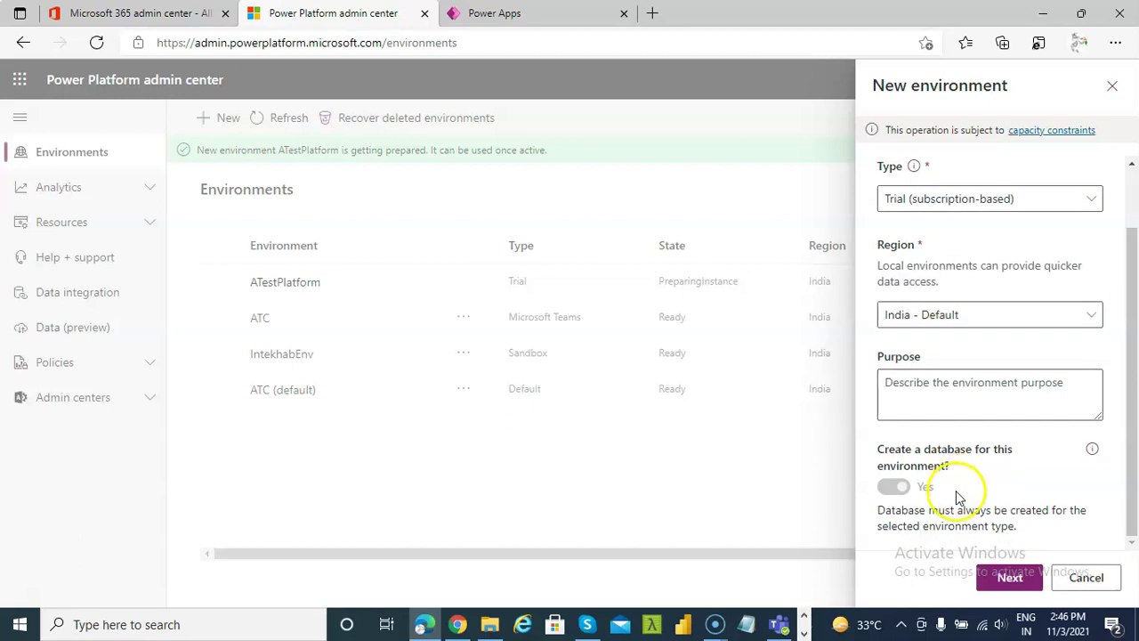
left_click(1021, 576)
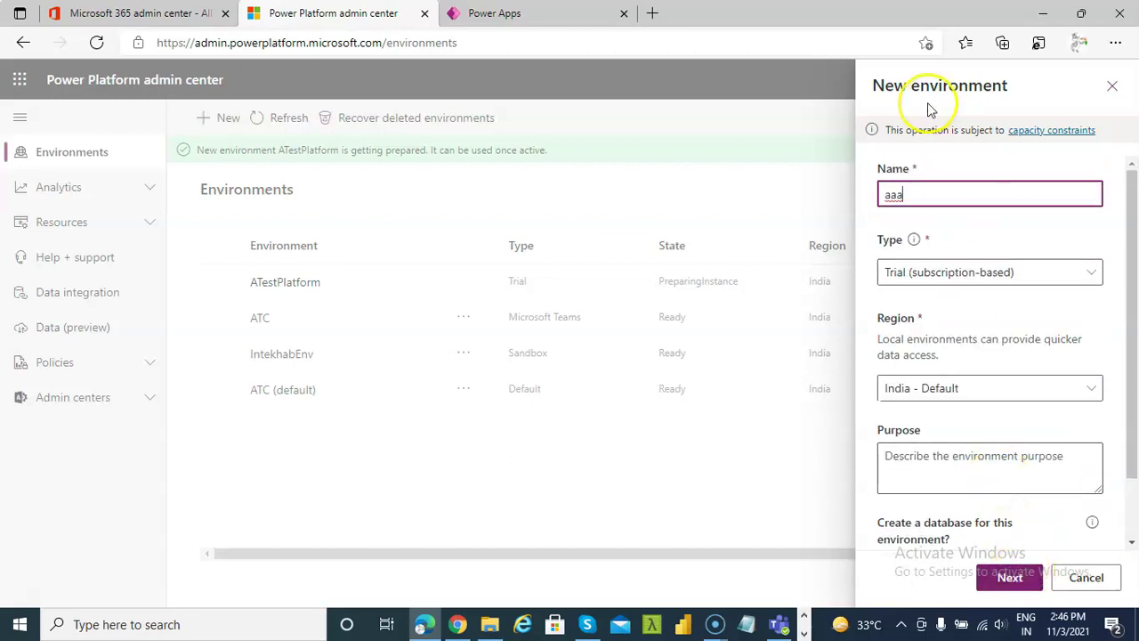
Discard the new environment form and check which actions are offered when ATestPlatform is selected, leaving it deselected.
left_click(1112, 88)
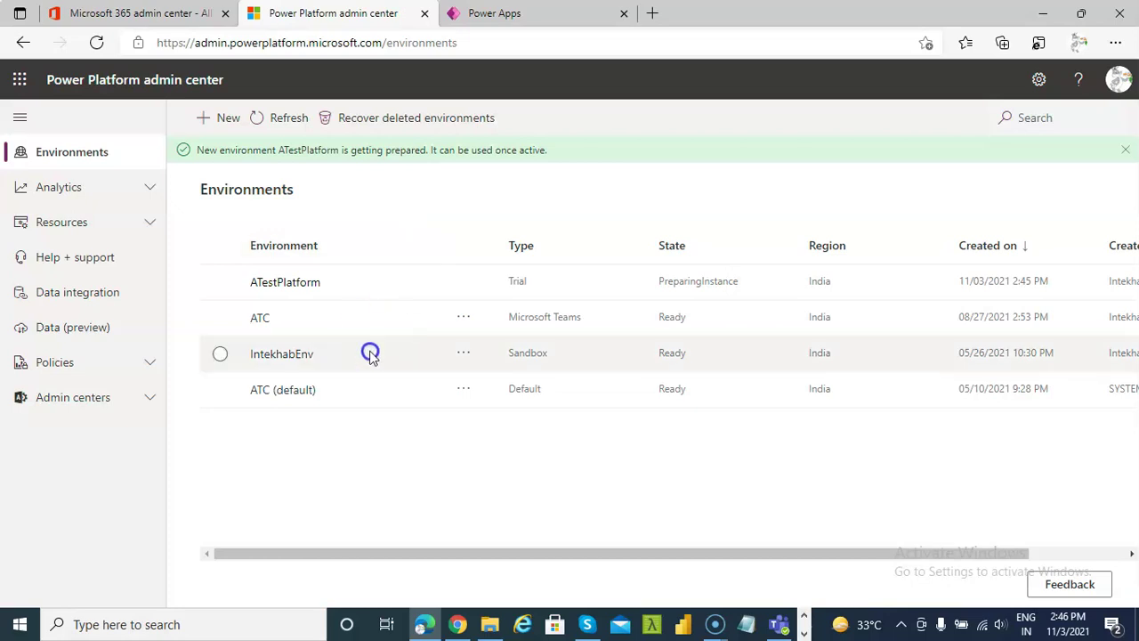
left_click(219, 282)
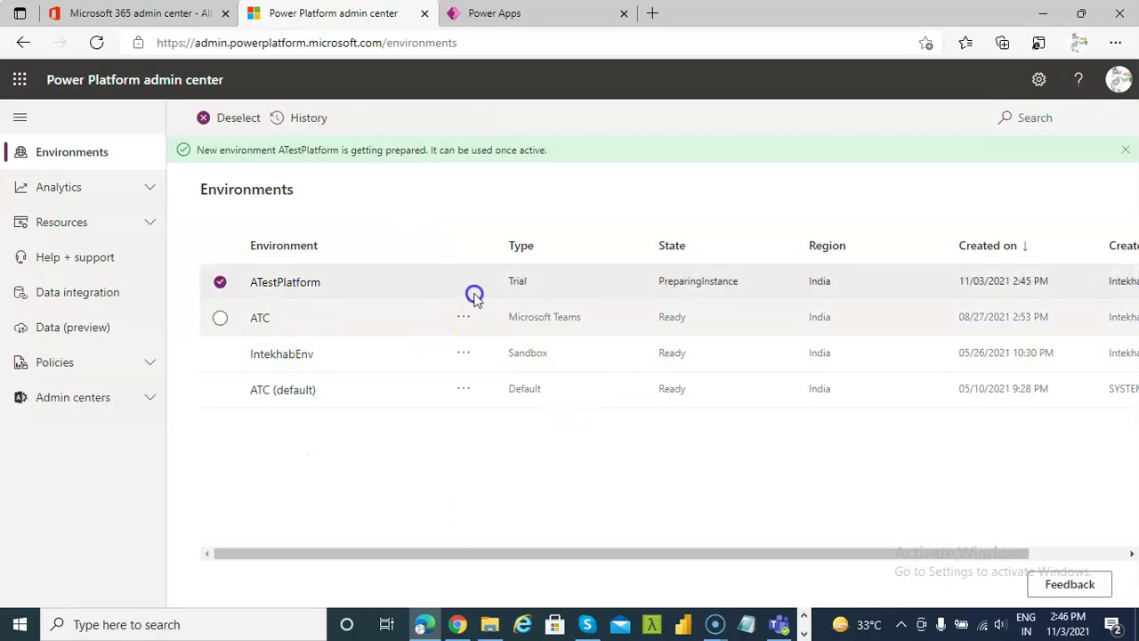
left_click(238, 119)
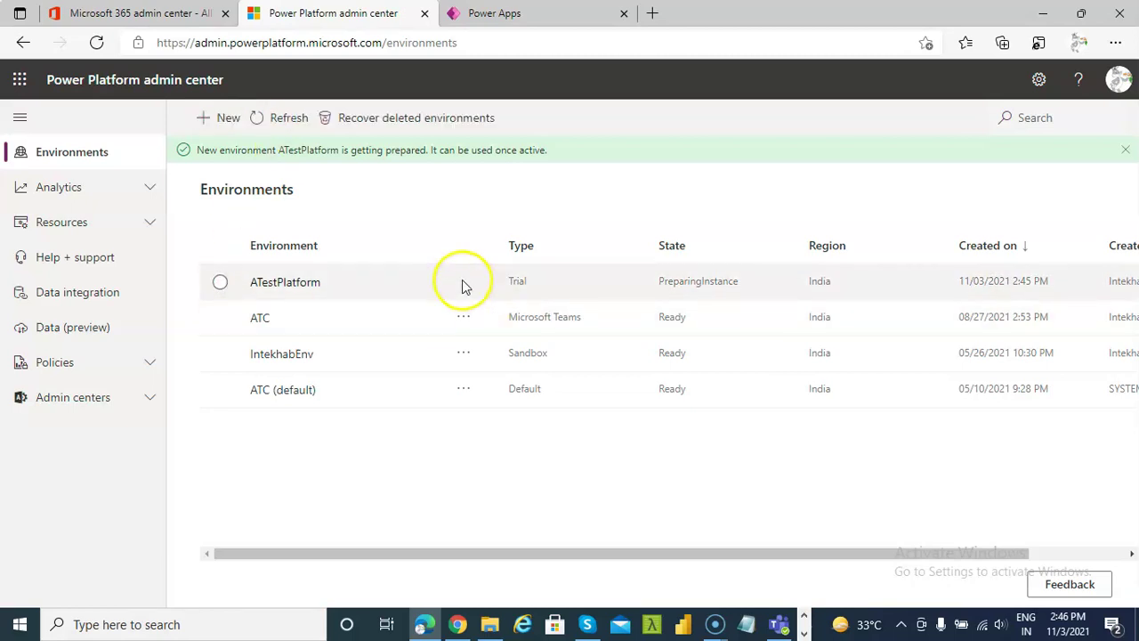
right_click(462, 286)
left_click(310, 283)
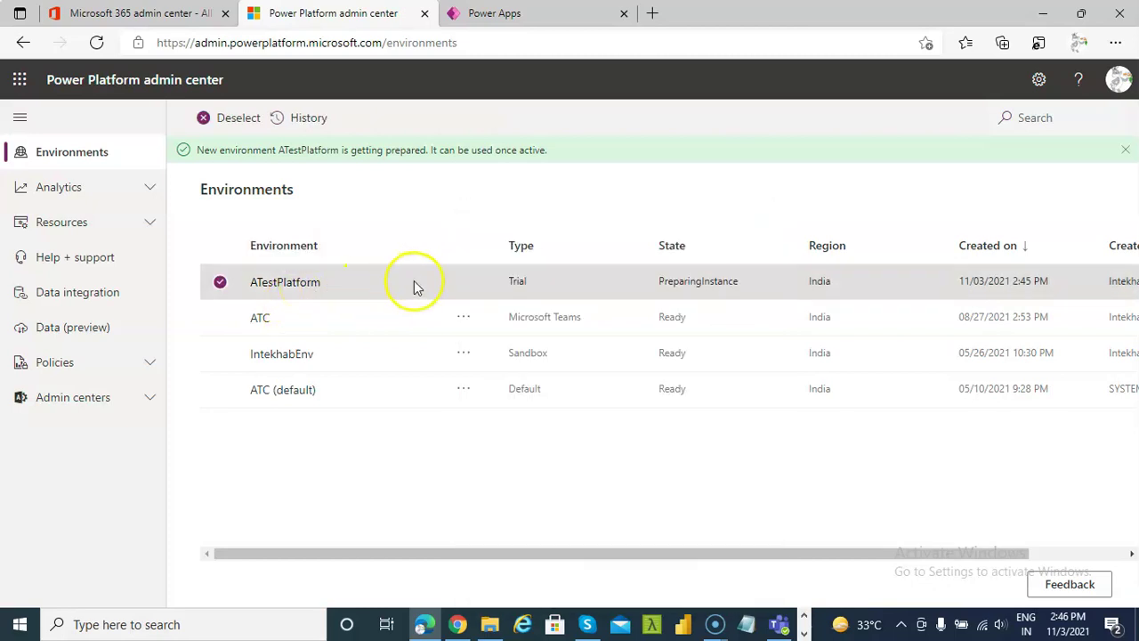
left_click(223, 283)
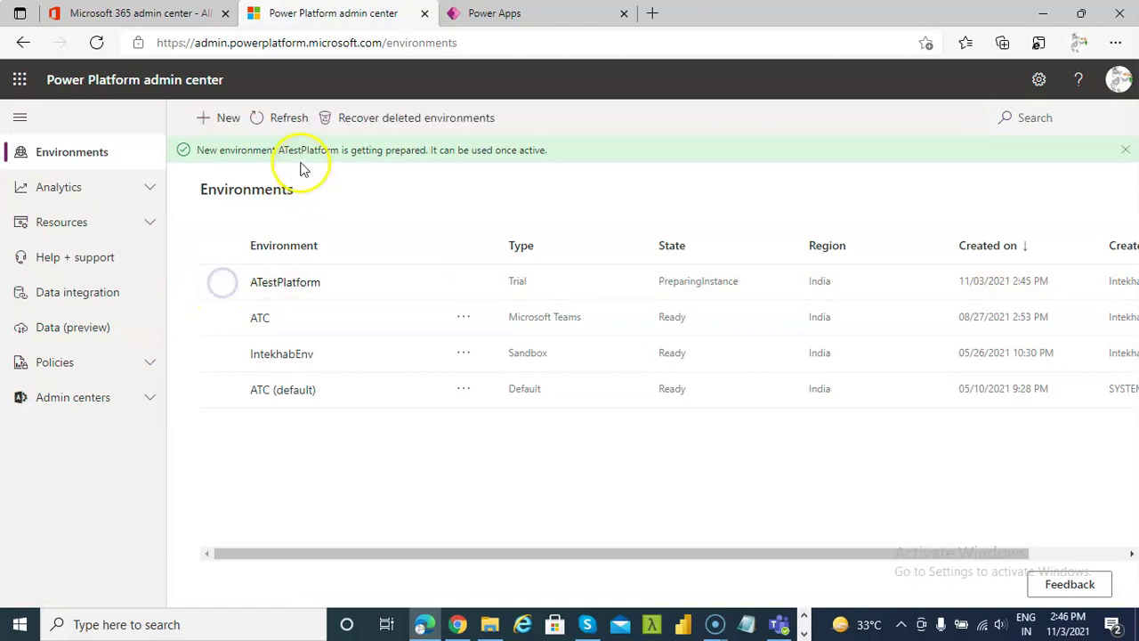
Highlight the notice about ATestPlatform's preparation and refresh the environments list to check its state.
left_click_drag(371, 149, 588, 151)
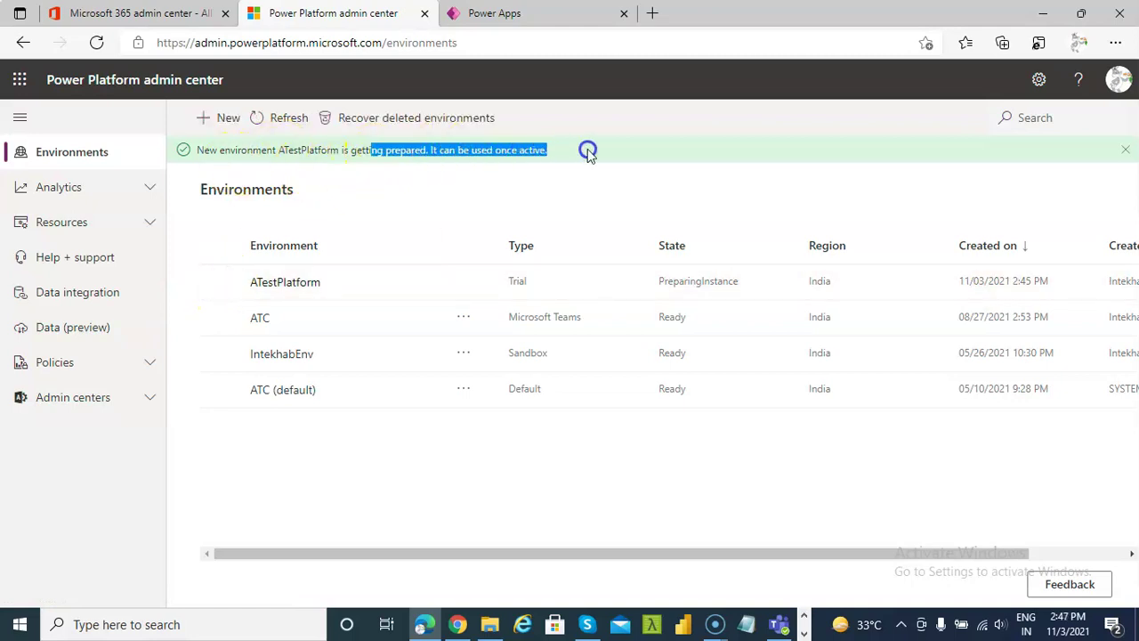
left_click(588, 151)
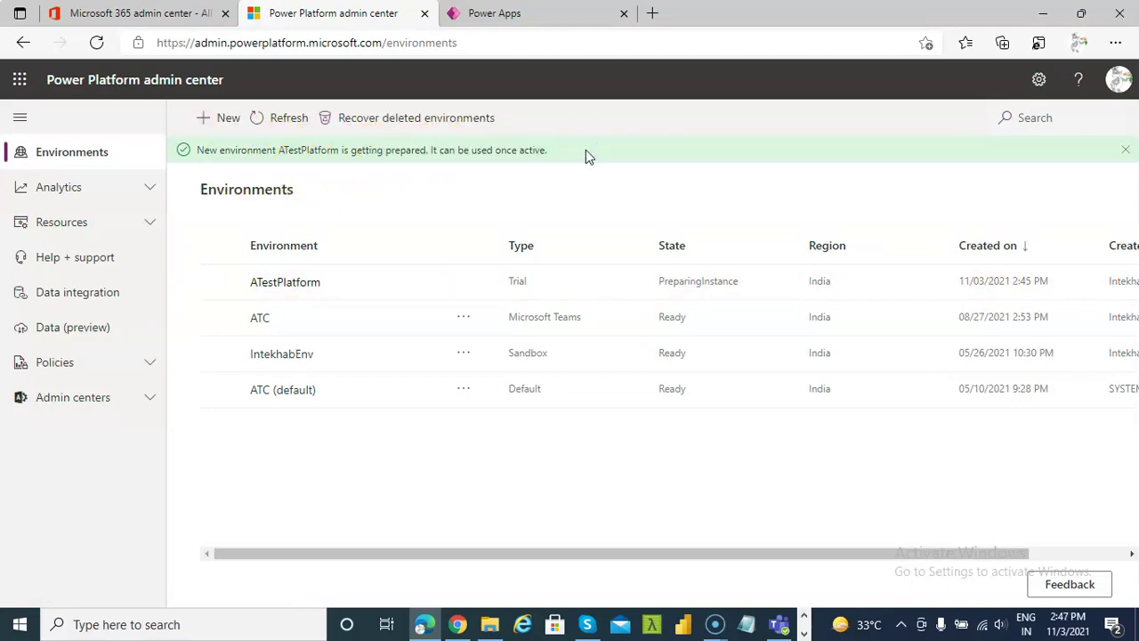
left_click(298, 125)
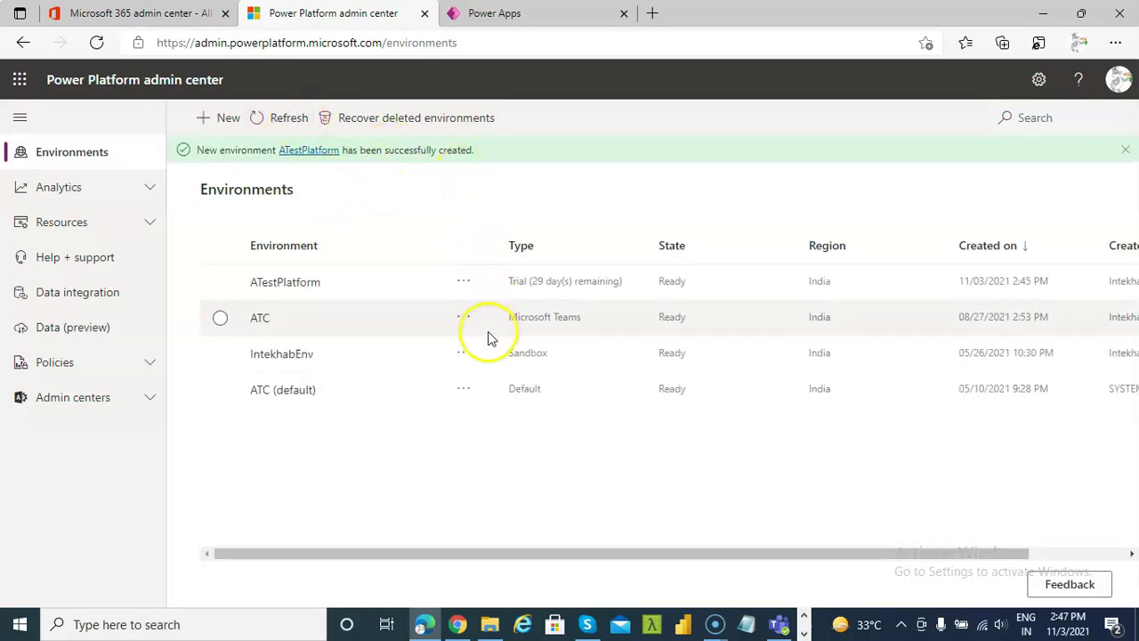
Delete the ATestPlatform environment, entering the name ATestPlatform to confirm the deletion.
left_click(468, 282)
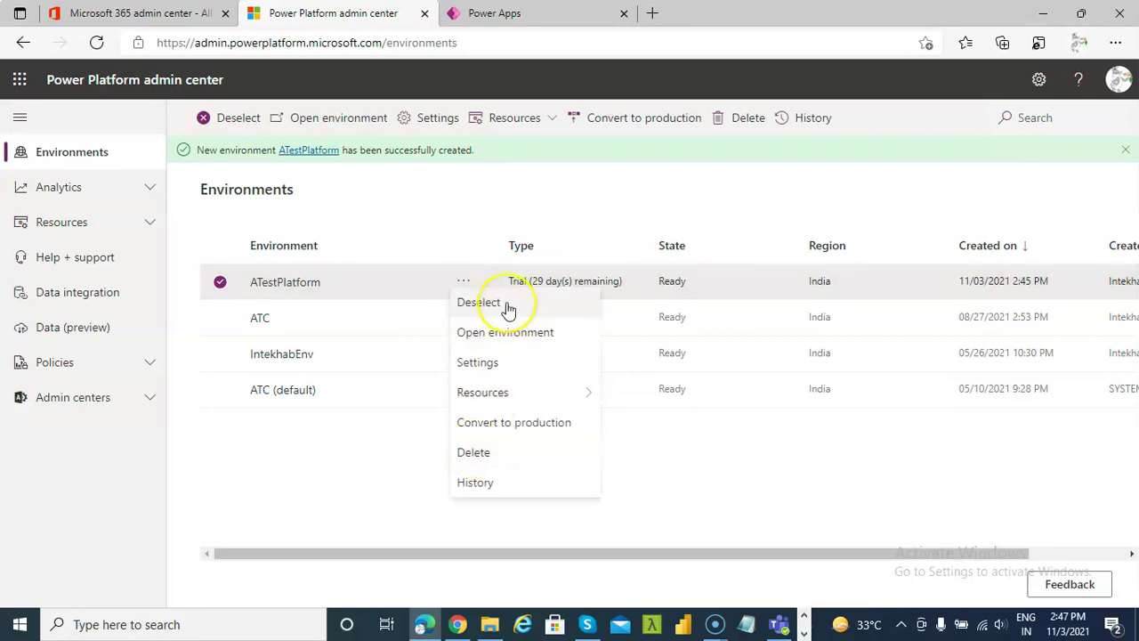
left_click(499, 452)
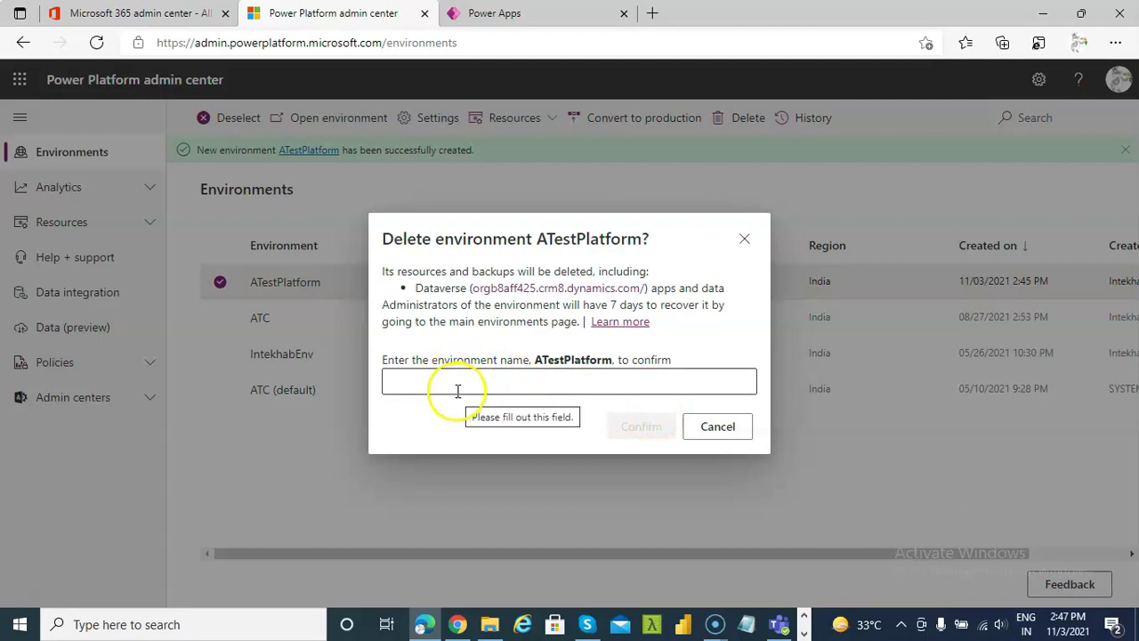
left_click(457, 386)
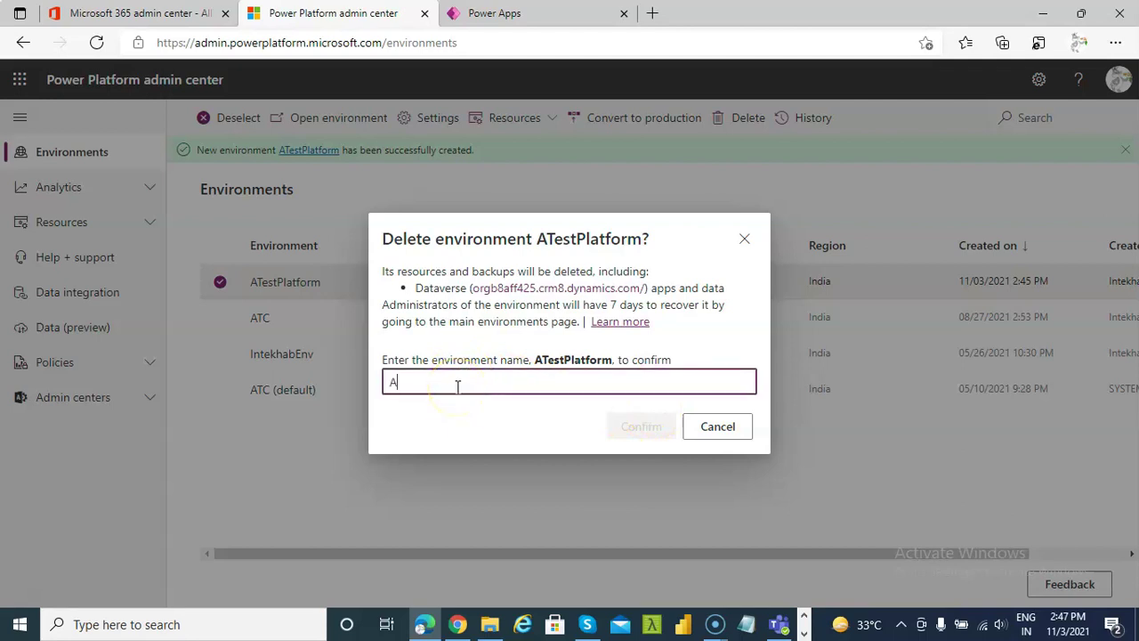
type("ATestPlatform")
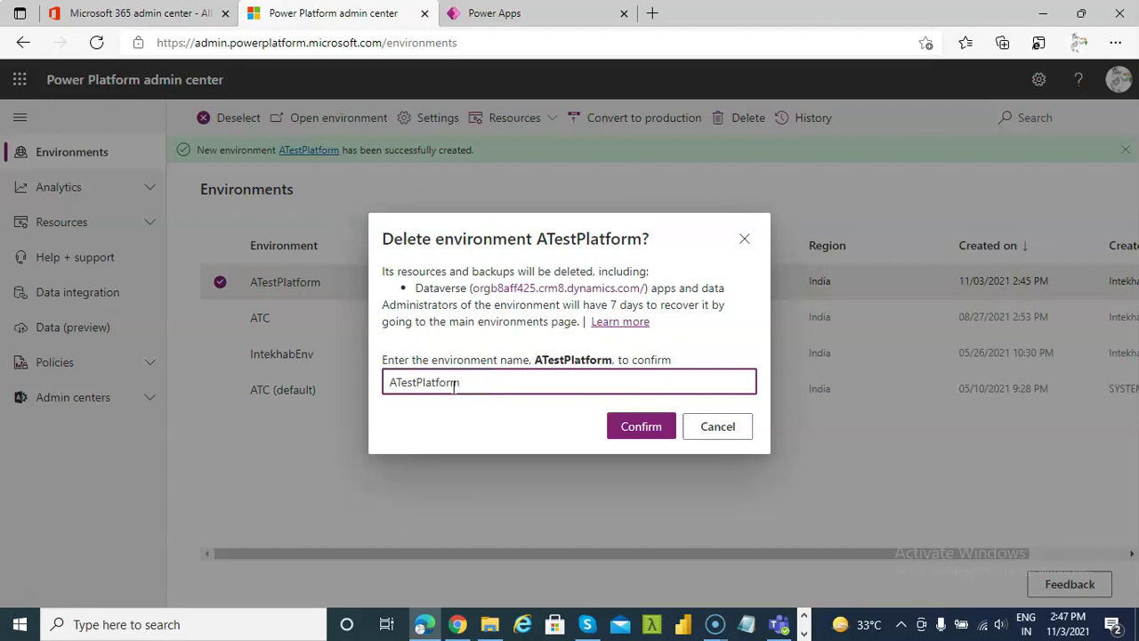
left_click(650, 430)
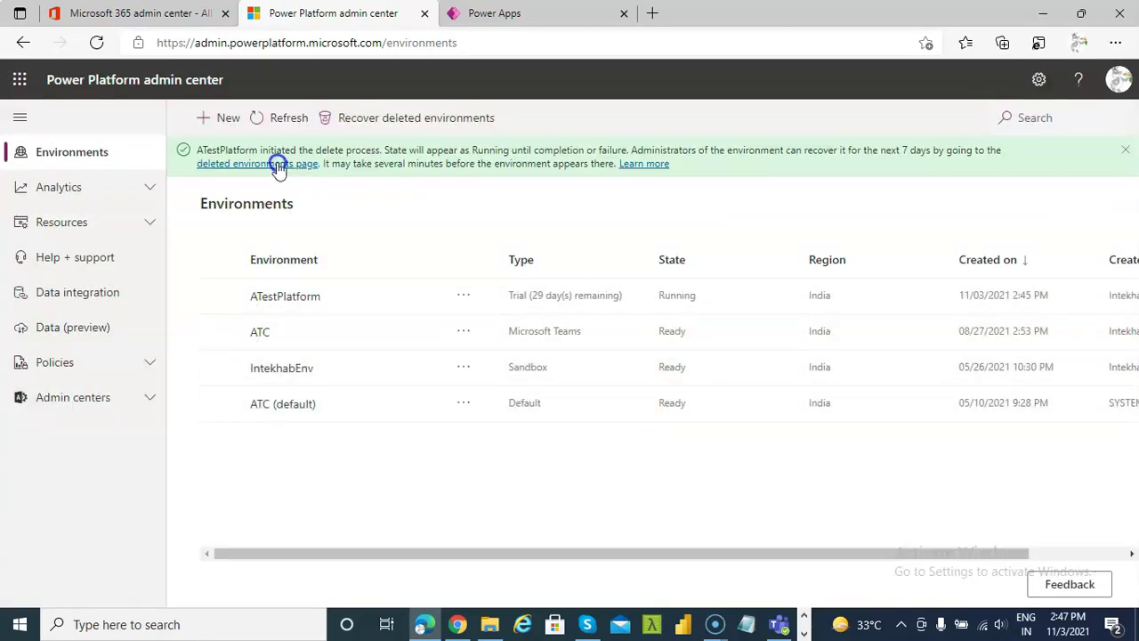
Refresh the environments list repeatedly to check the progress of ATestPlatform's deletion.
left_click(286, 119)
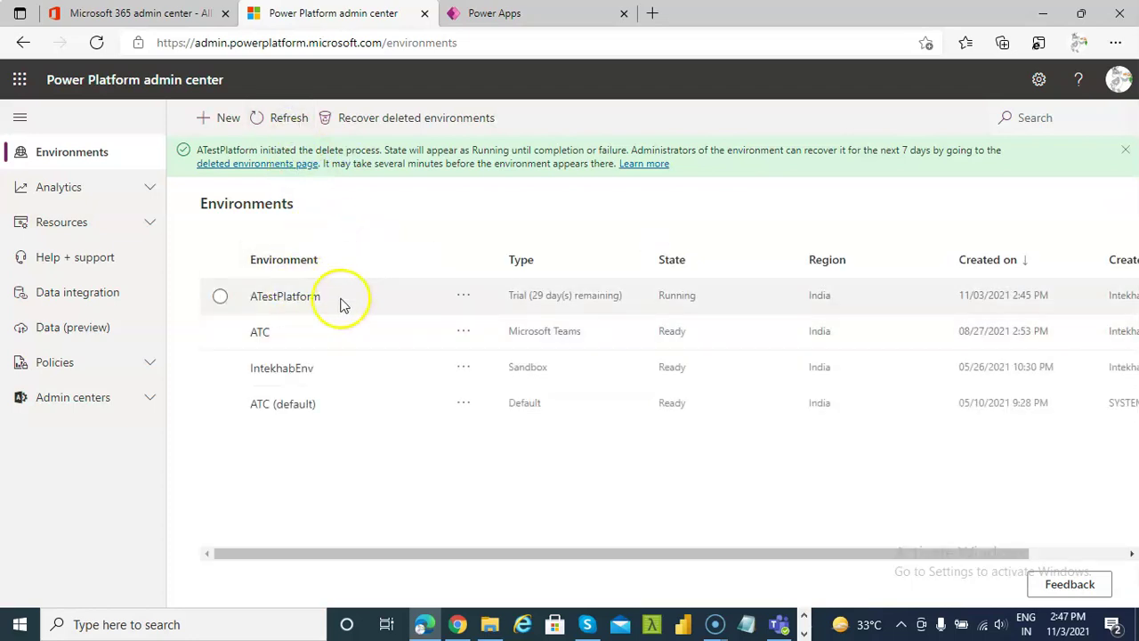
left_click(296, 122)
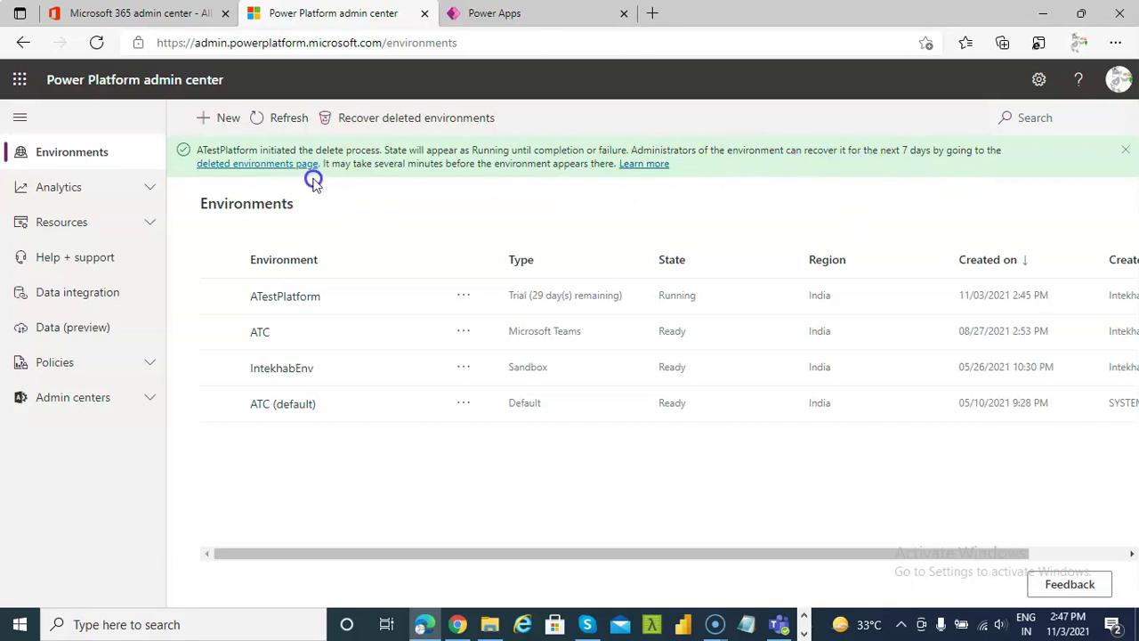
left_click(273, 120)
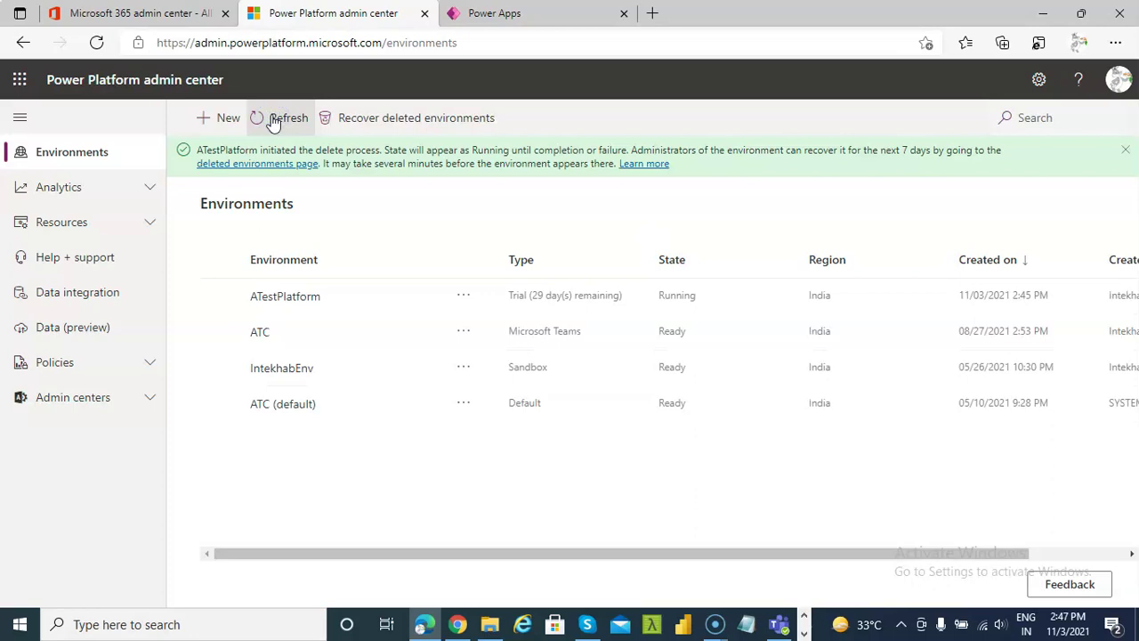
left_click(274, 120)
Check the refreshed list of deleted environments for ATestPlatform and return to the main environments list.
left_click(402, 123)
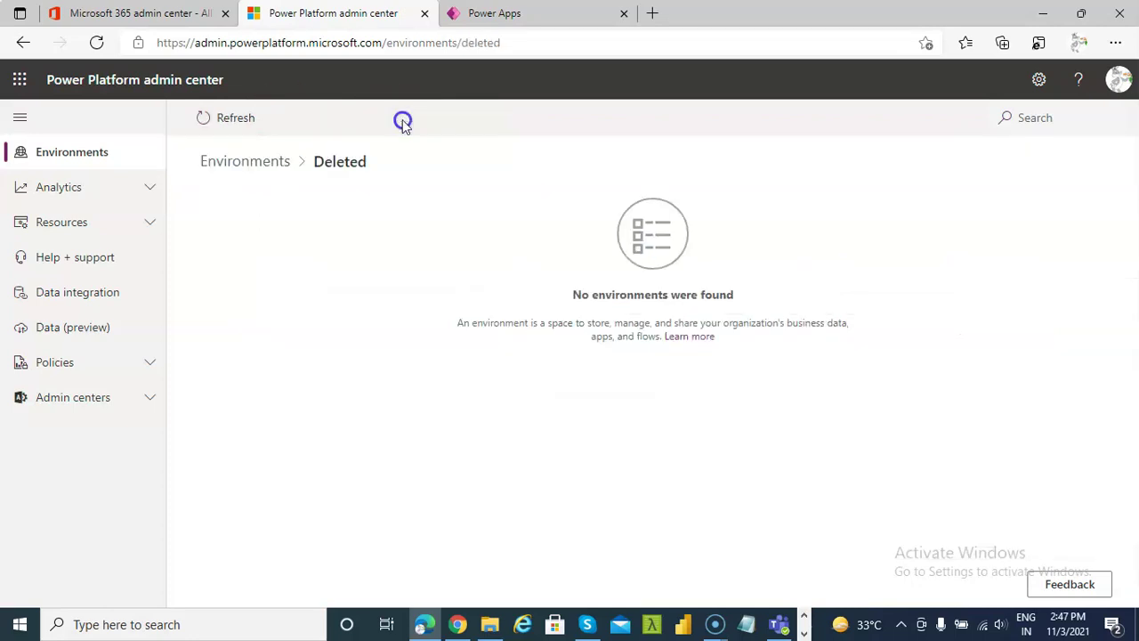
left_click(220, 119)
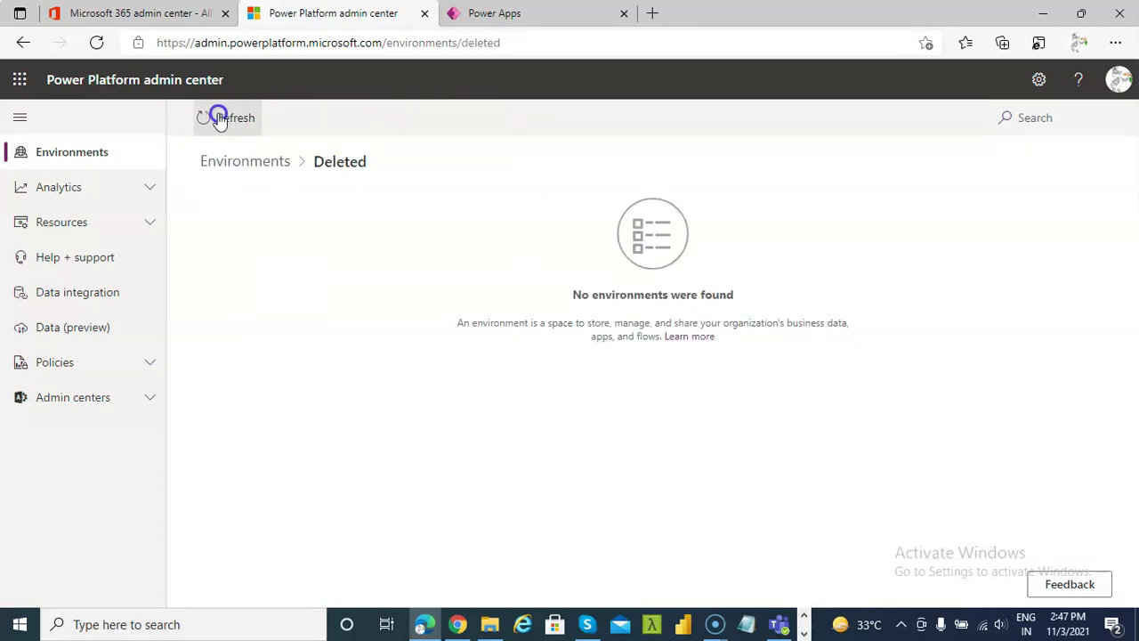
left_click(229, 162)
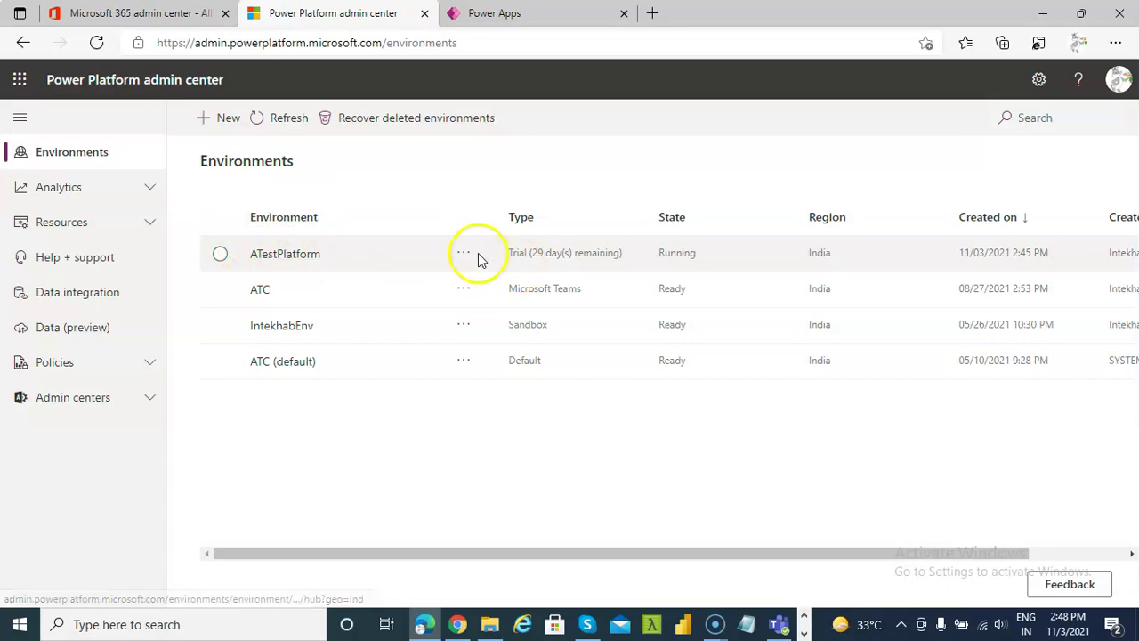
Open ATestPlatform's details page and check the status of its deletion stages.
left_click(306, 255)
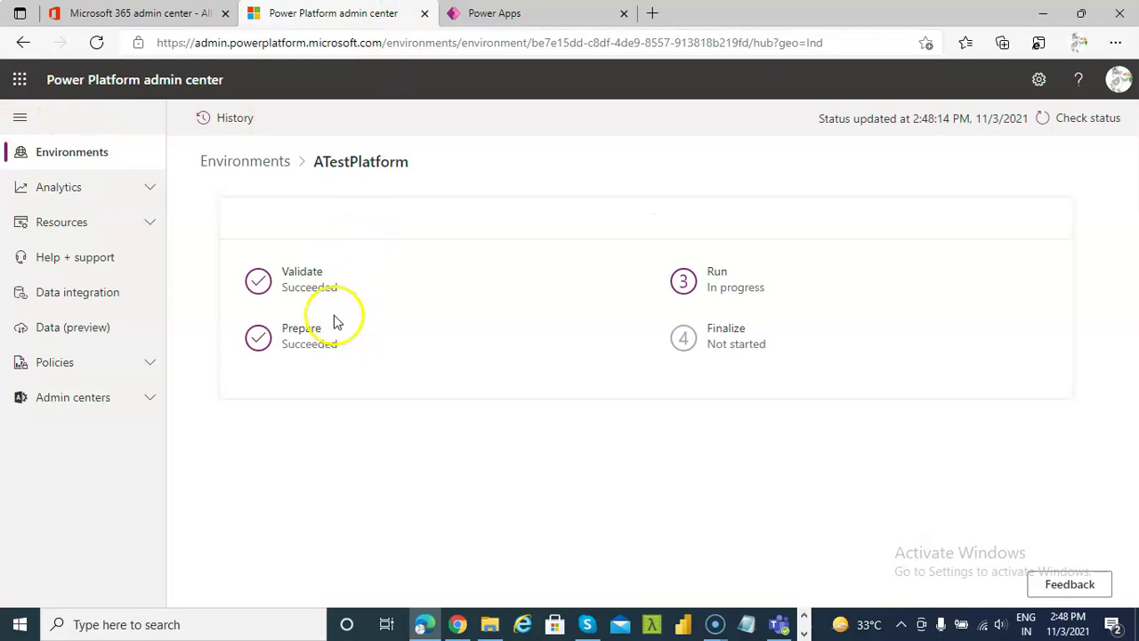
right_click(23, 43)
left_click(1059, 123)
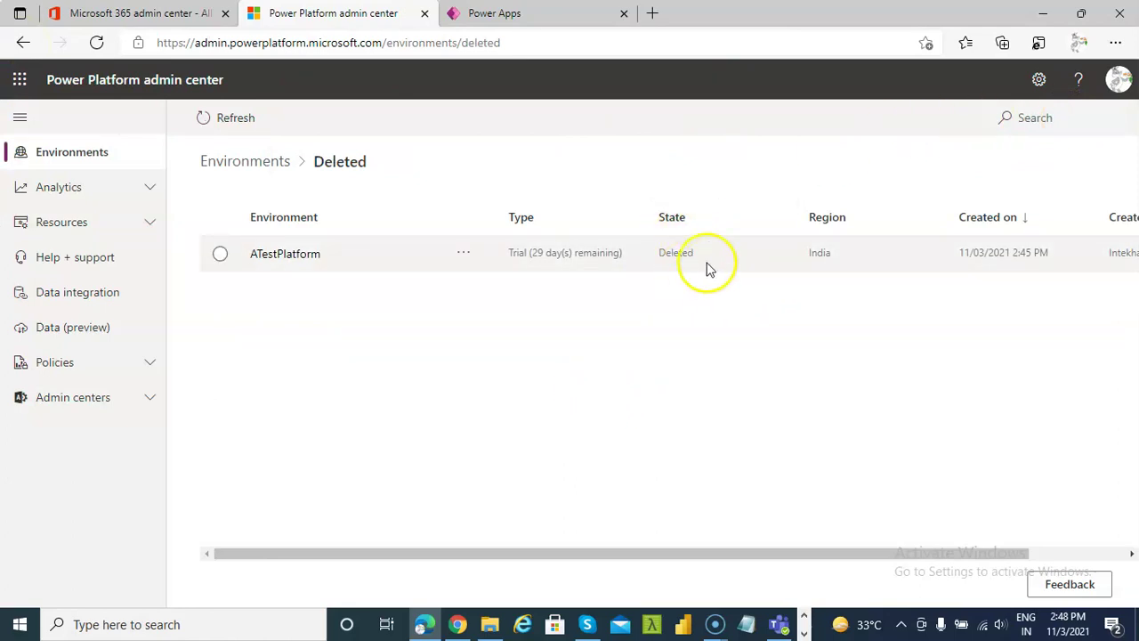
Check the active environments, view ATestPlatform's recovery options among the deleted environments, and return to the main list without recovering it.
left_click(72, 155)
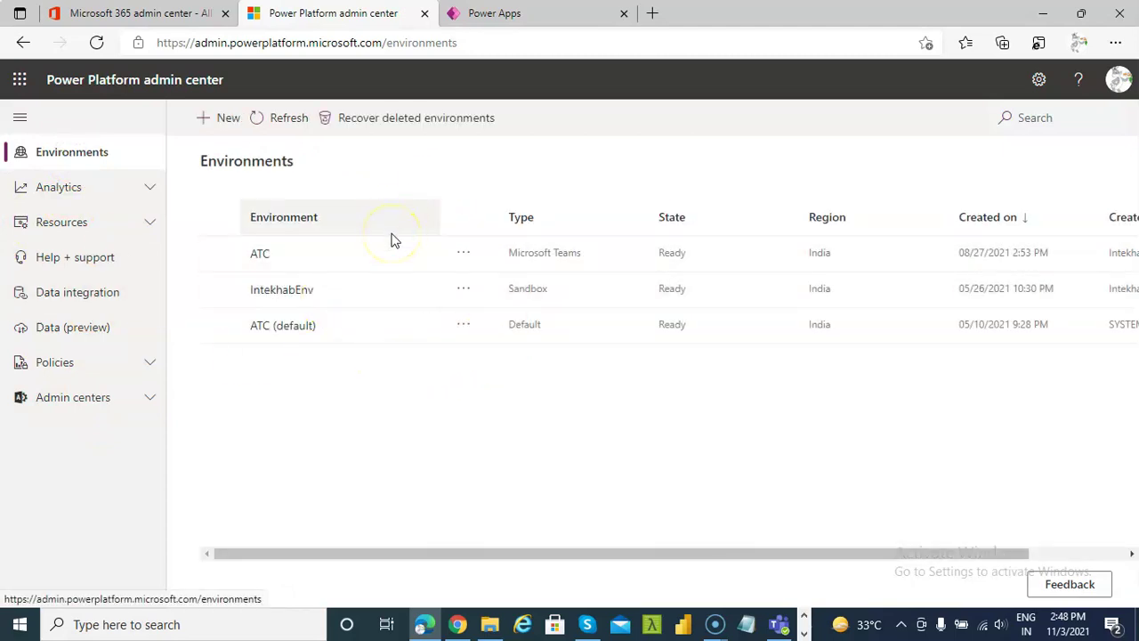
left_click(394, 117)
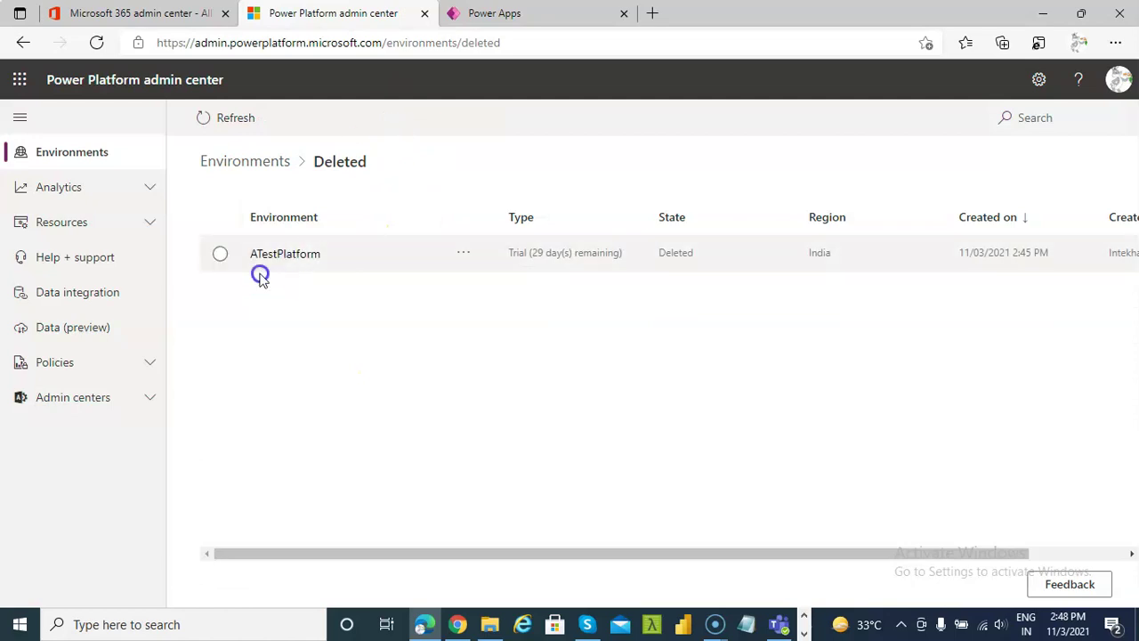
left_click(463, 253)
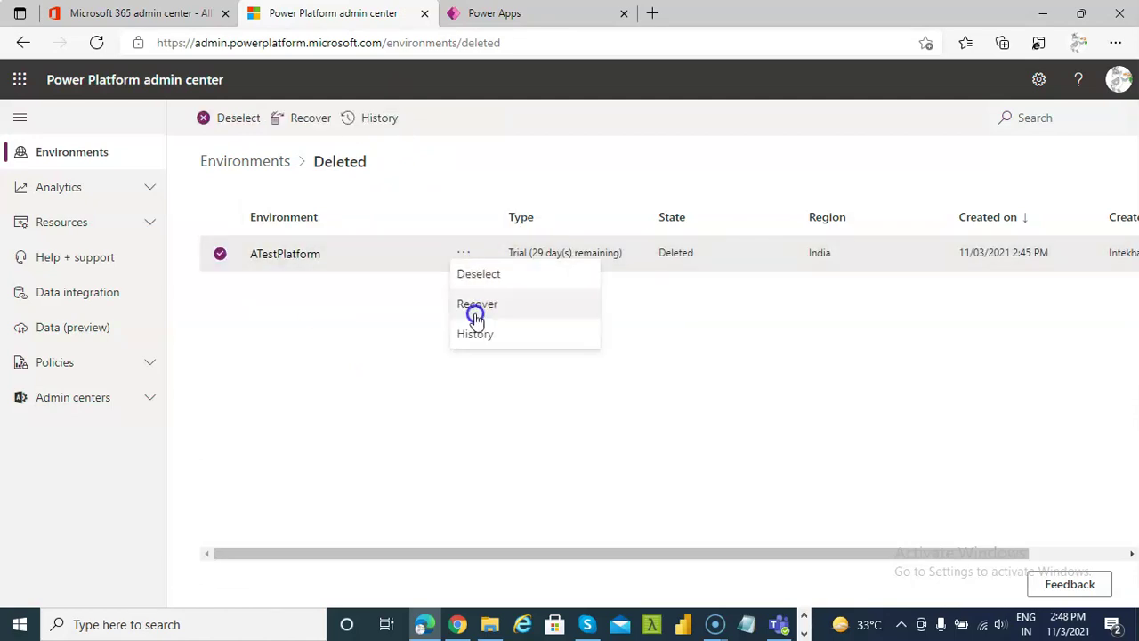
left_click(433, 313)
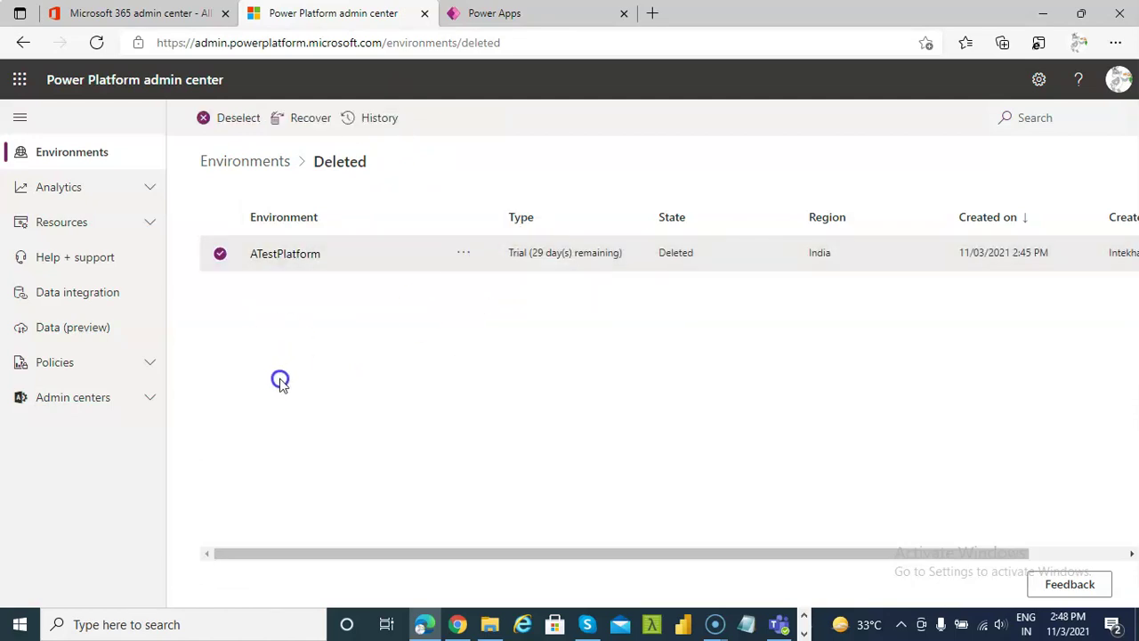
left_click(60, 166)
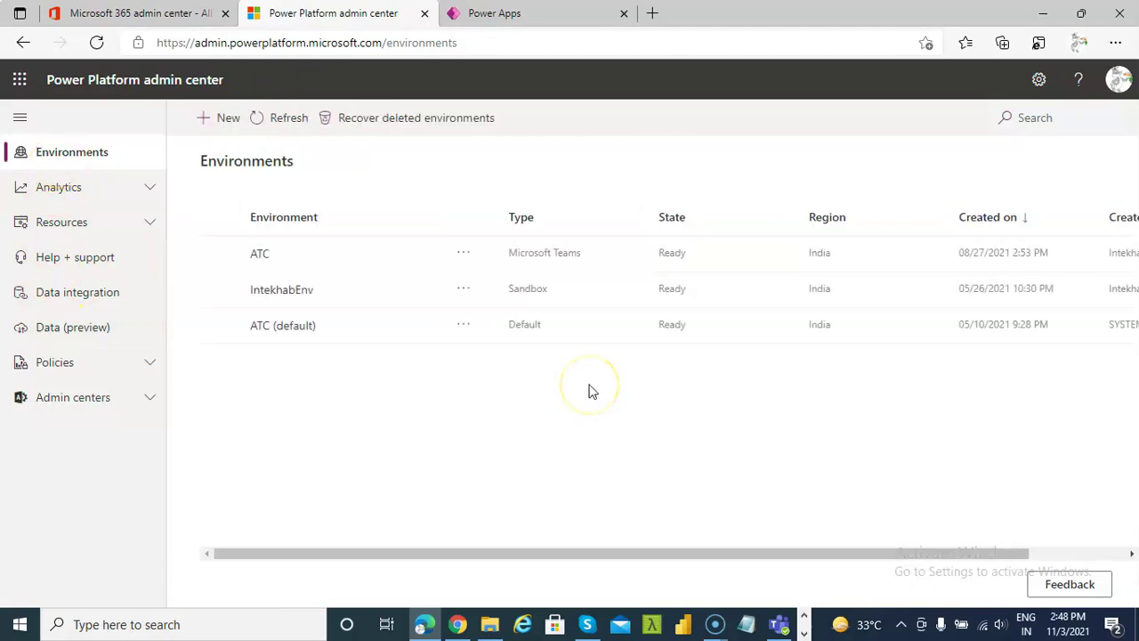